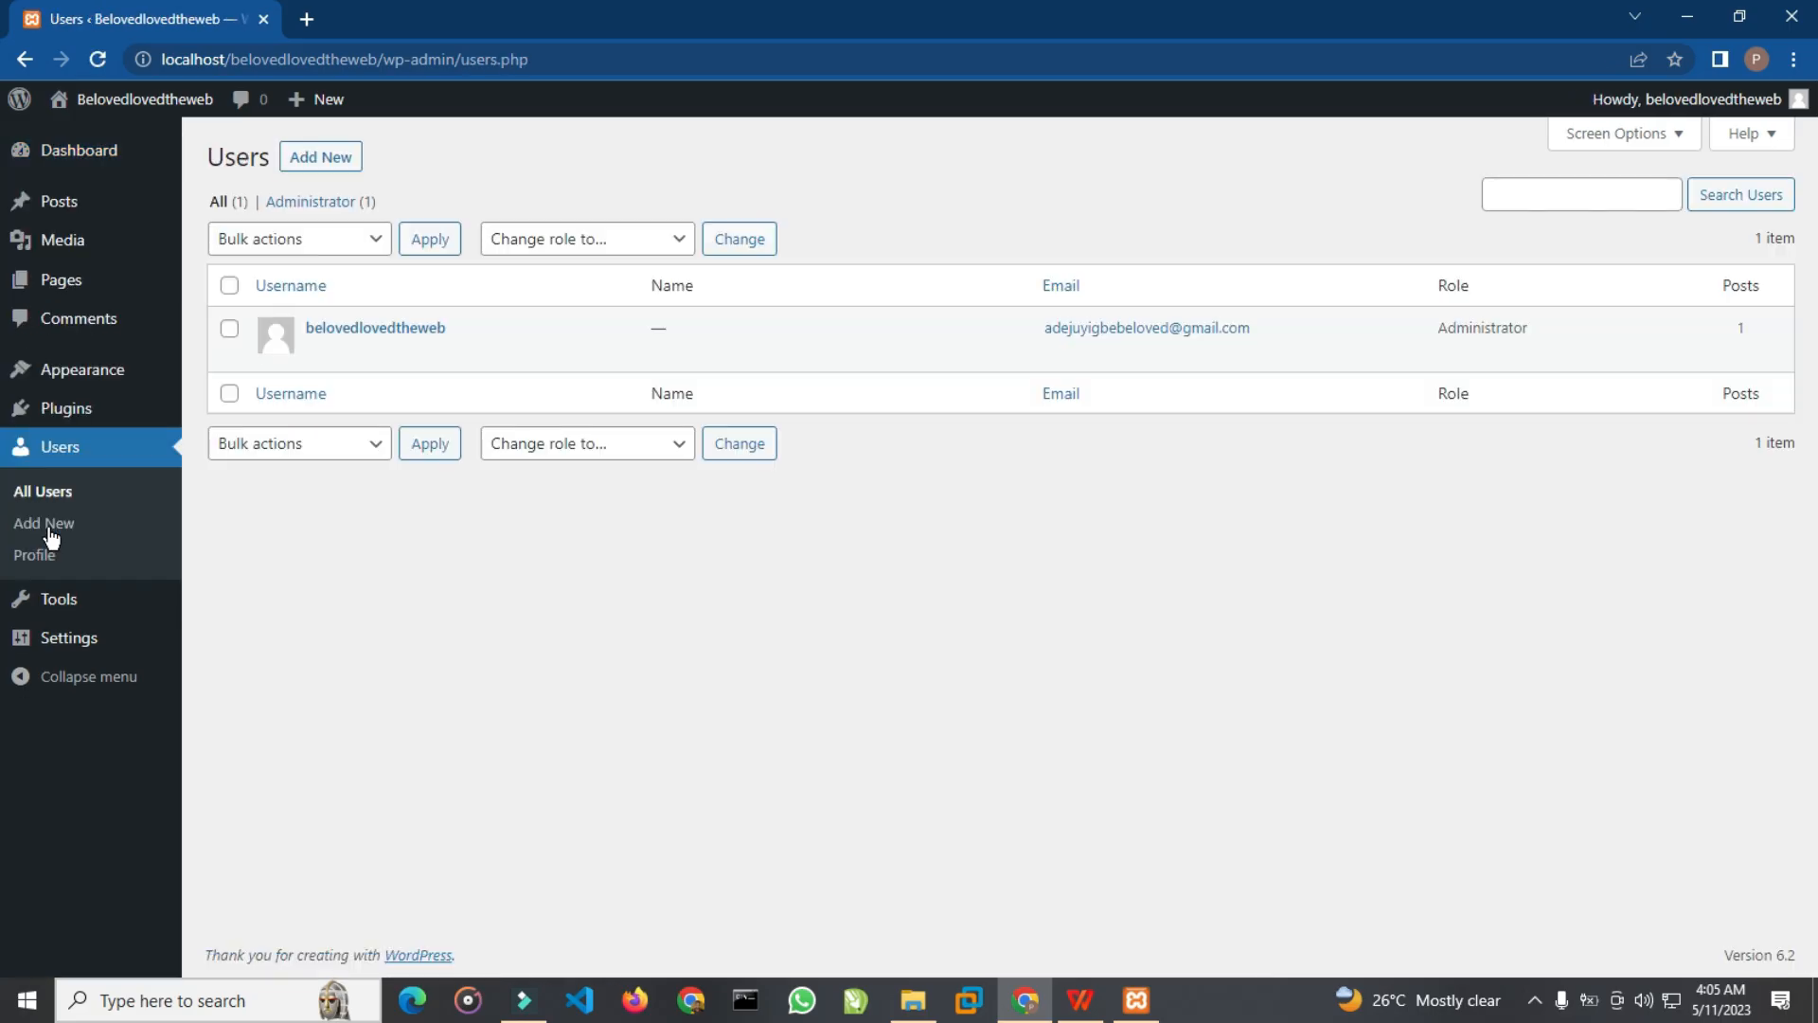
Step: On your profile, try the Modern, Blue and Coffee colour schemes, then settle on Ectoplasm
mouse_move(341, 352)
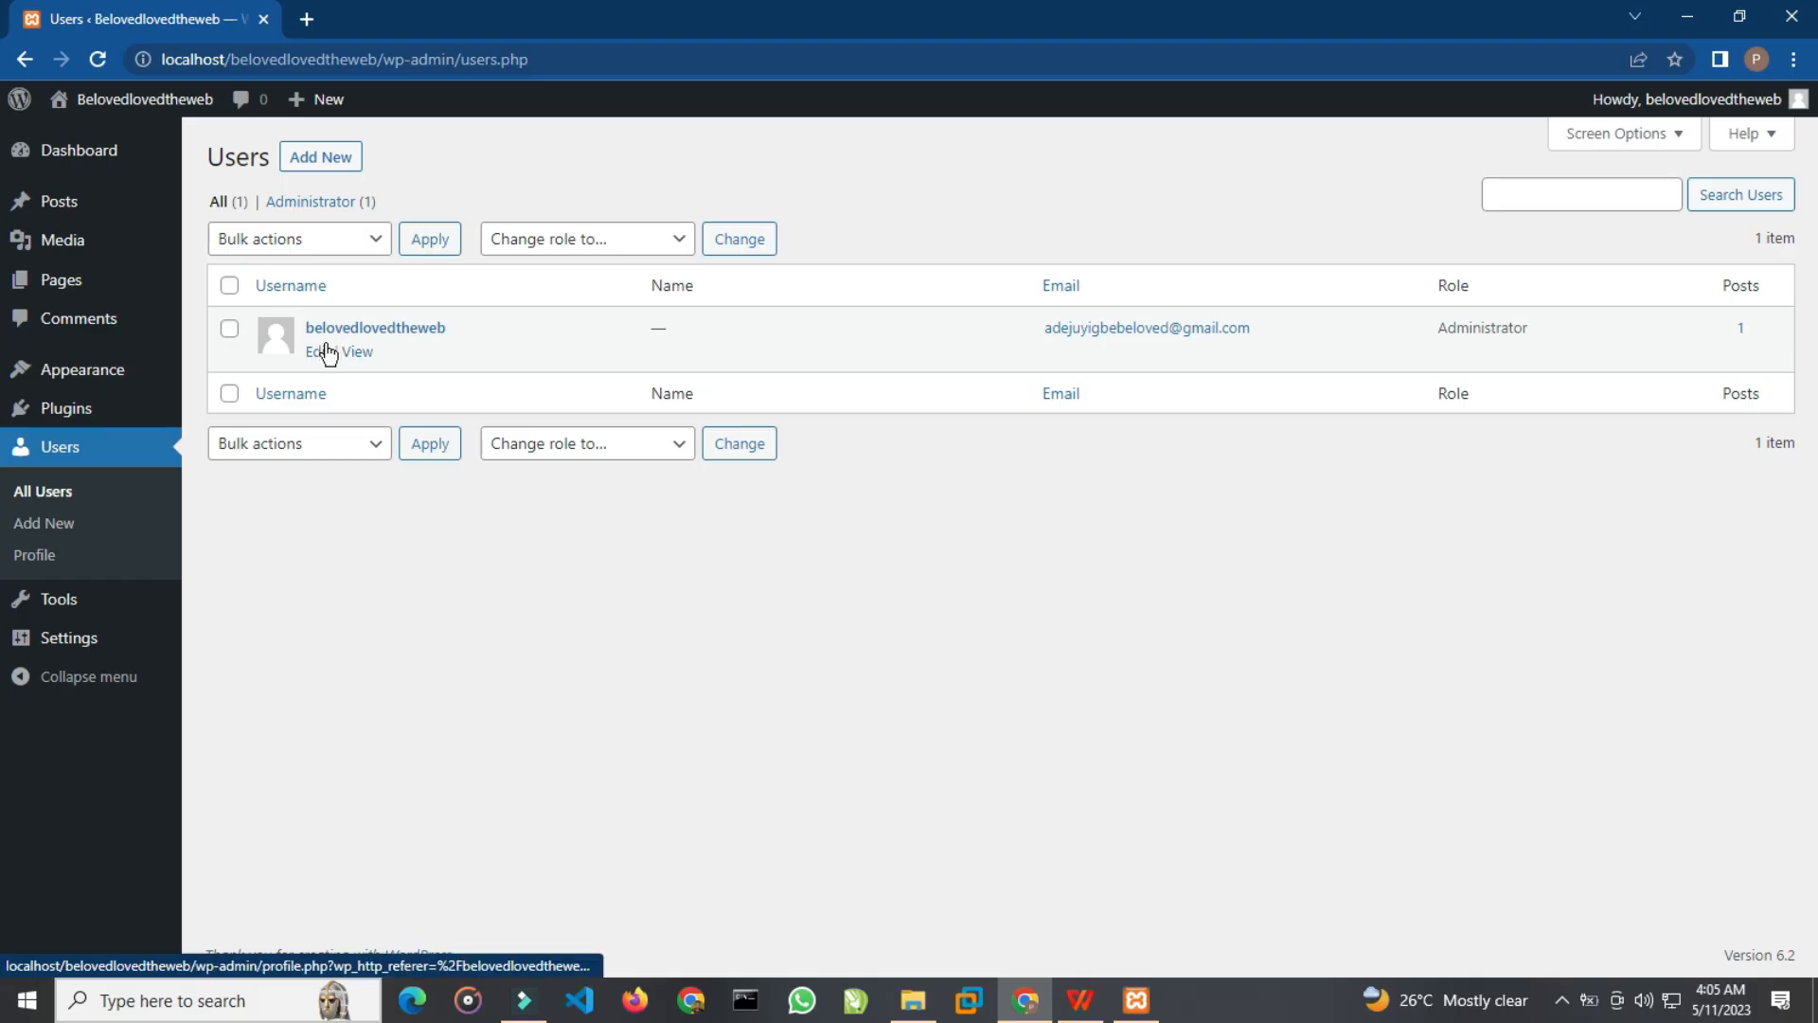
left_click(53, 564)
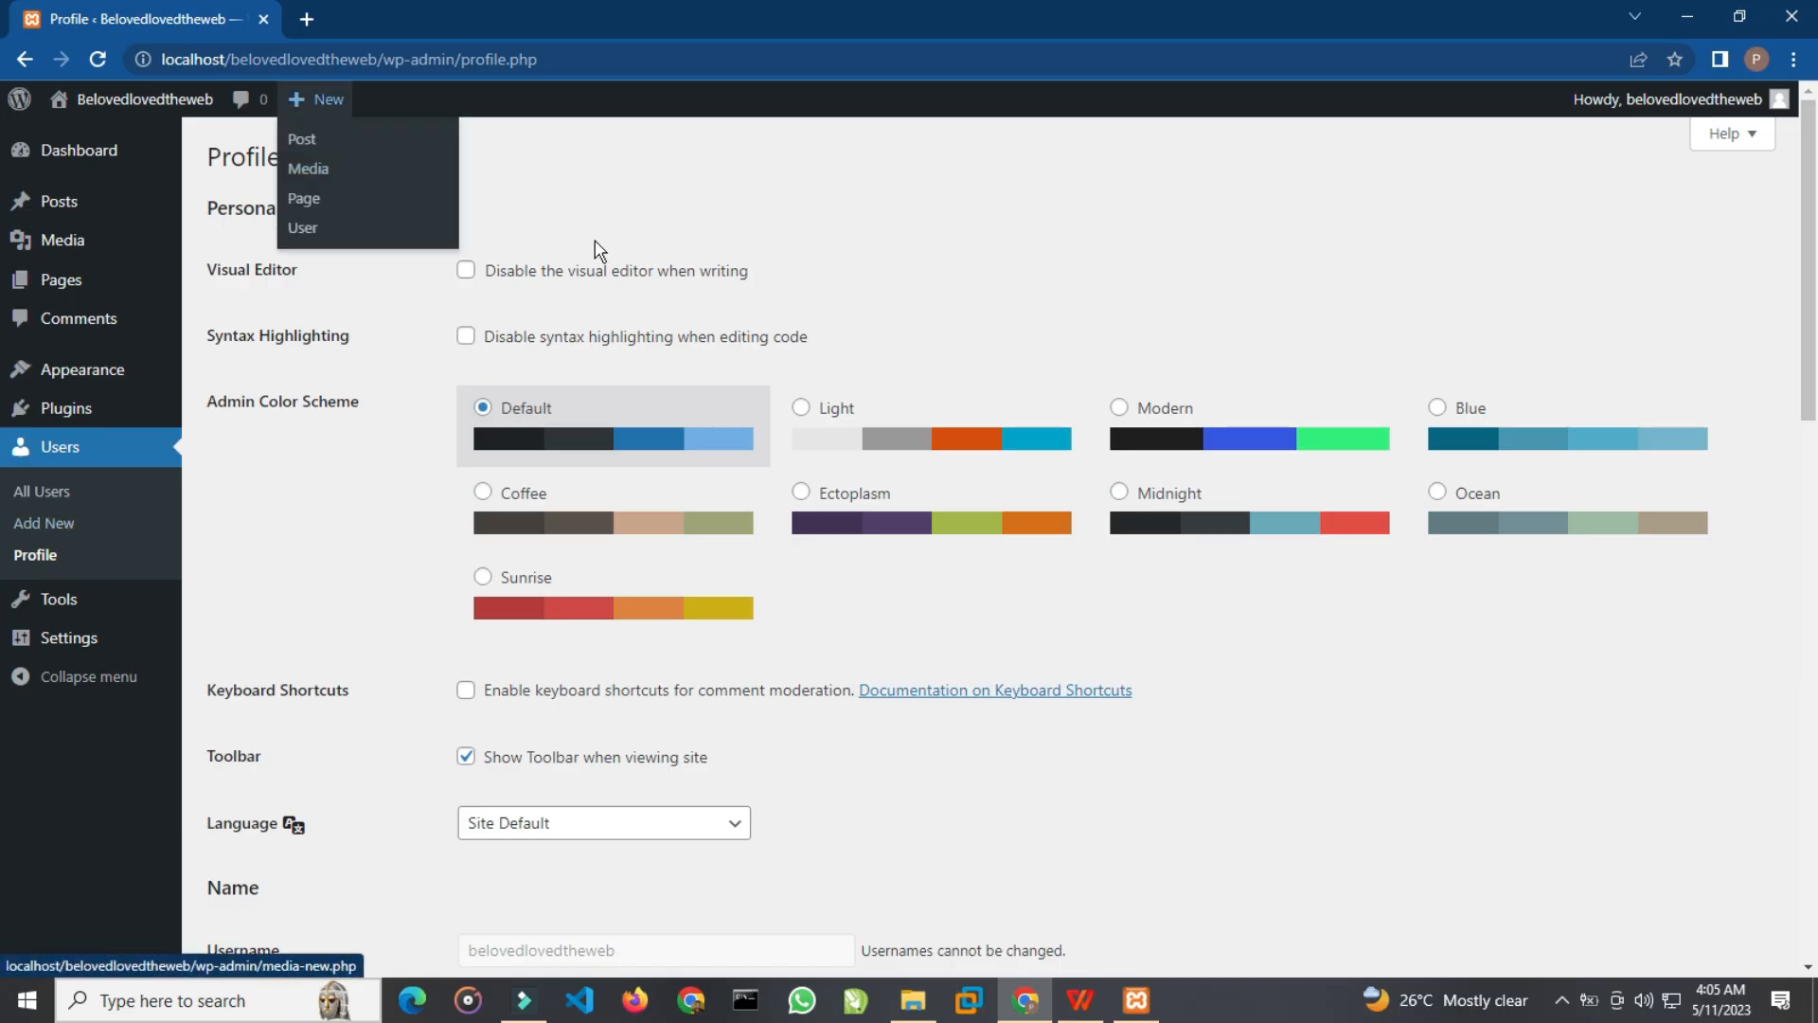
left_click(1121, 409)
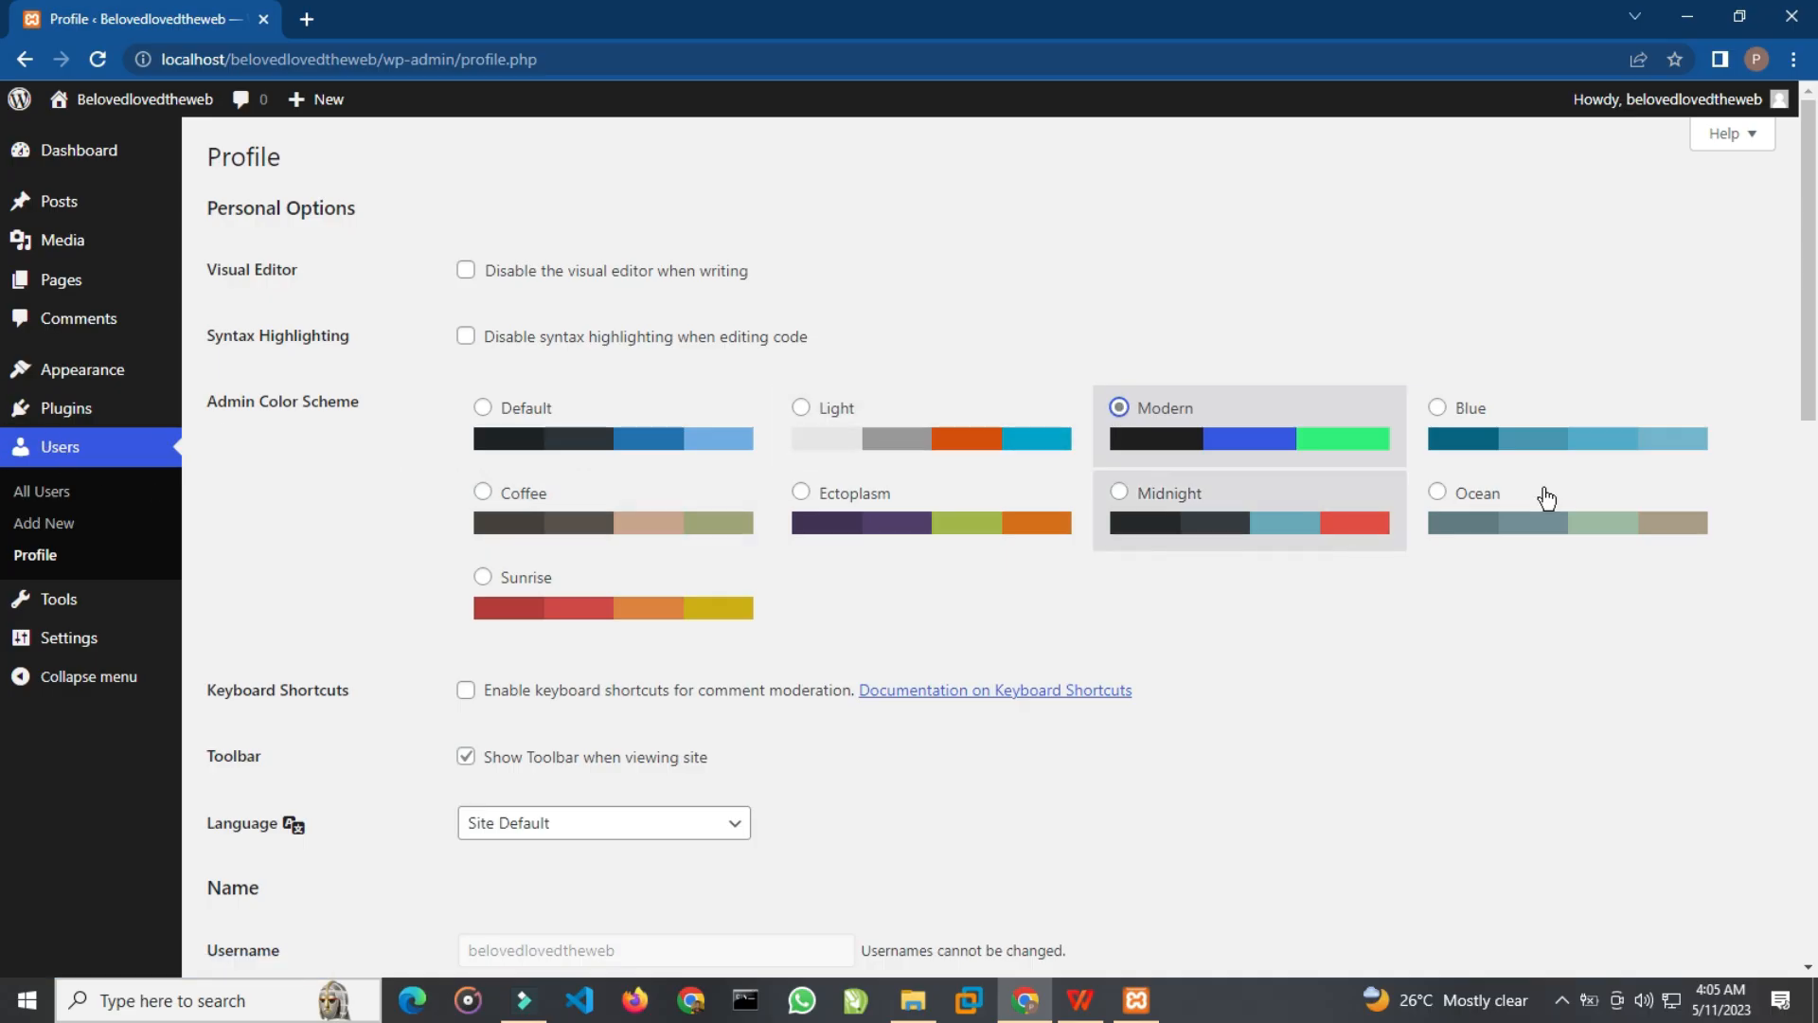
left_click(1440, 409)
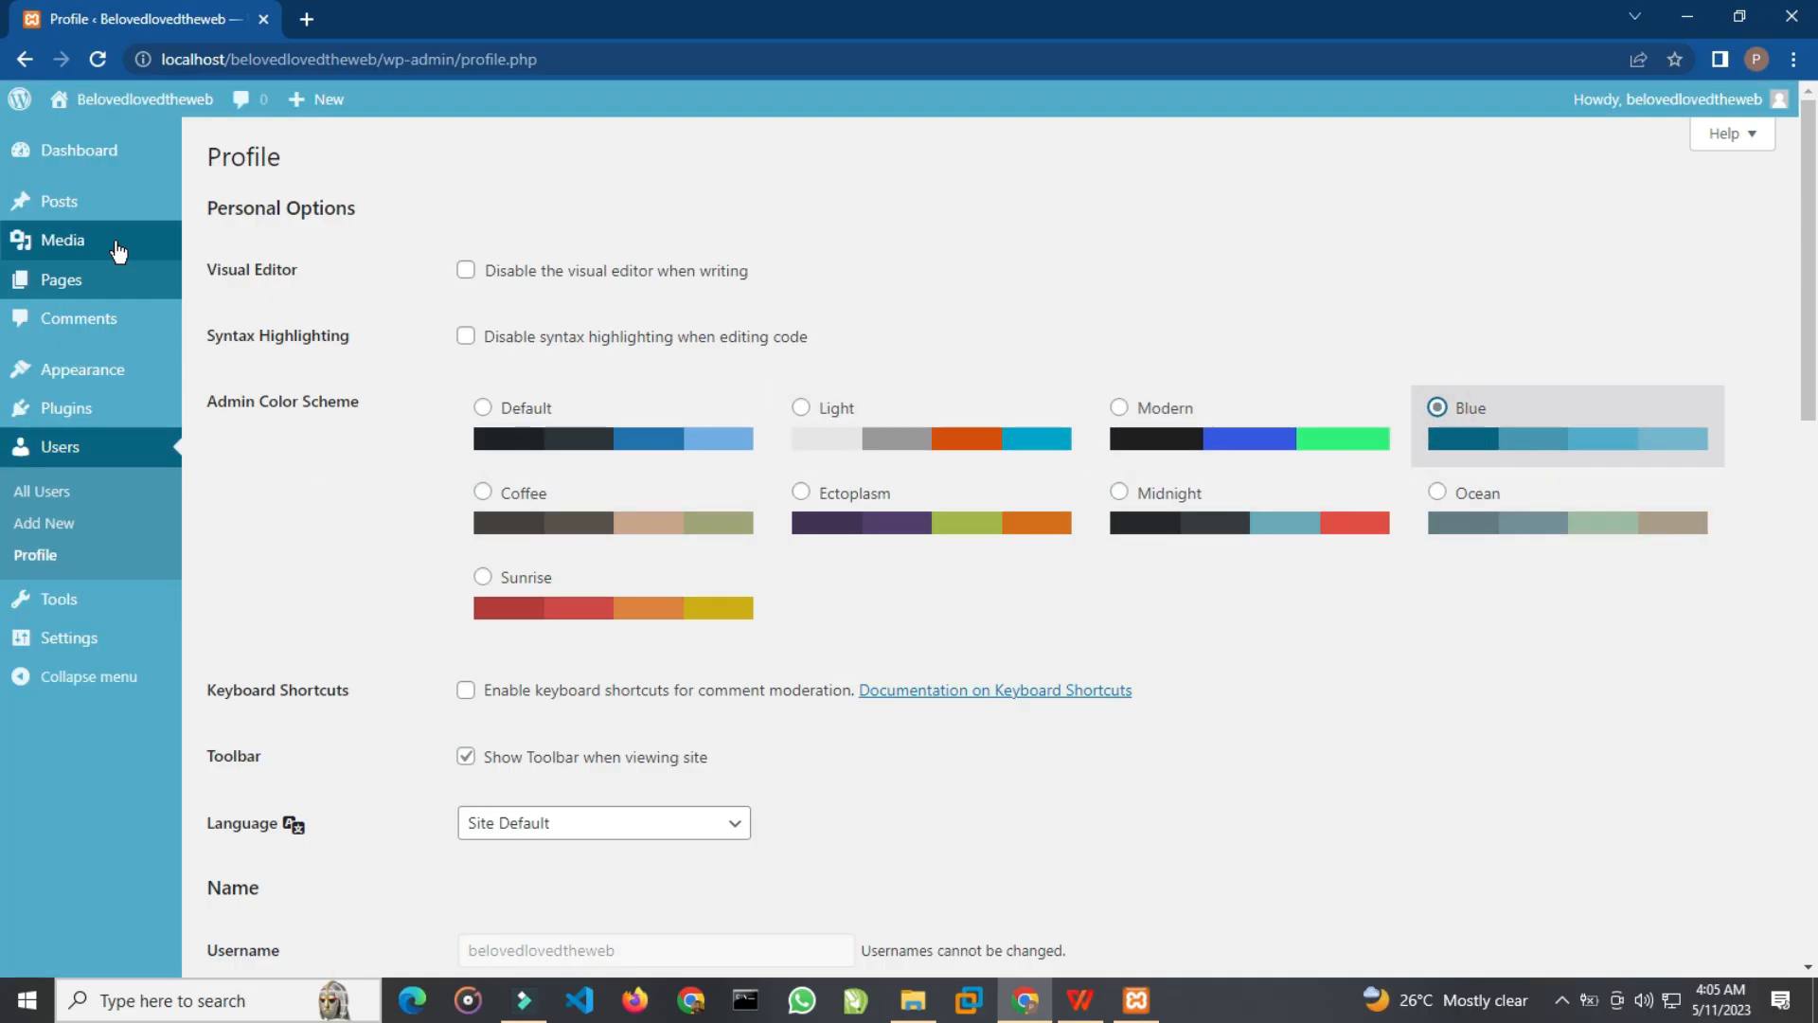
left_click(483, 492)
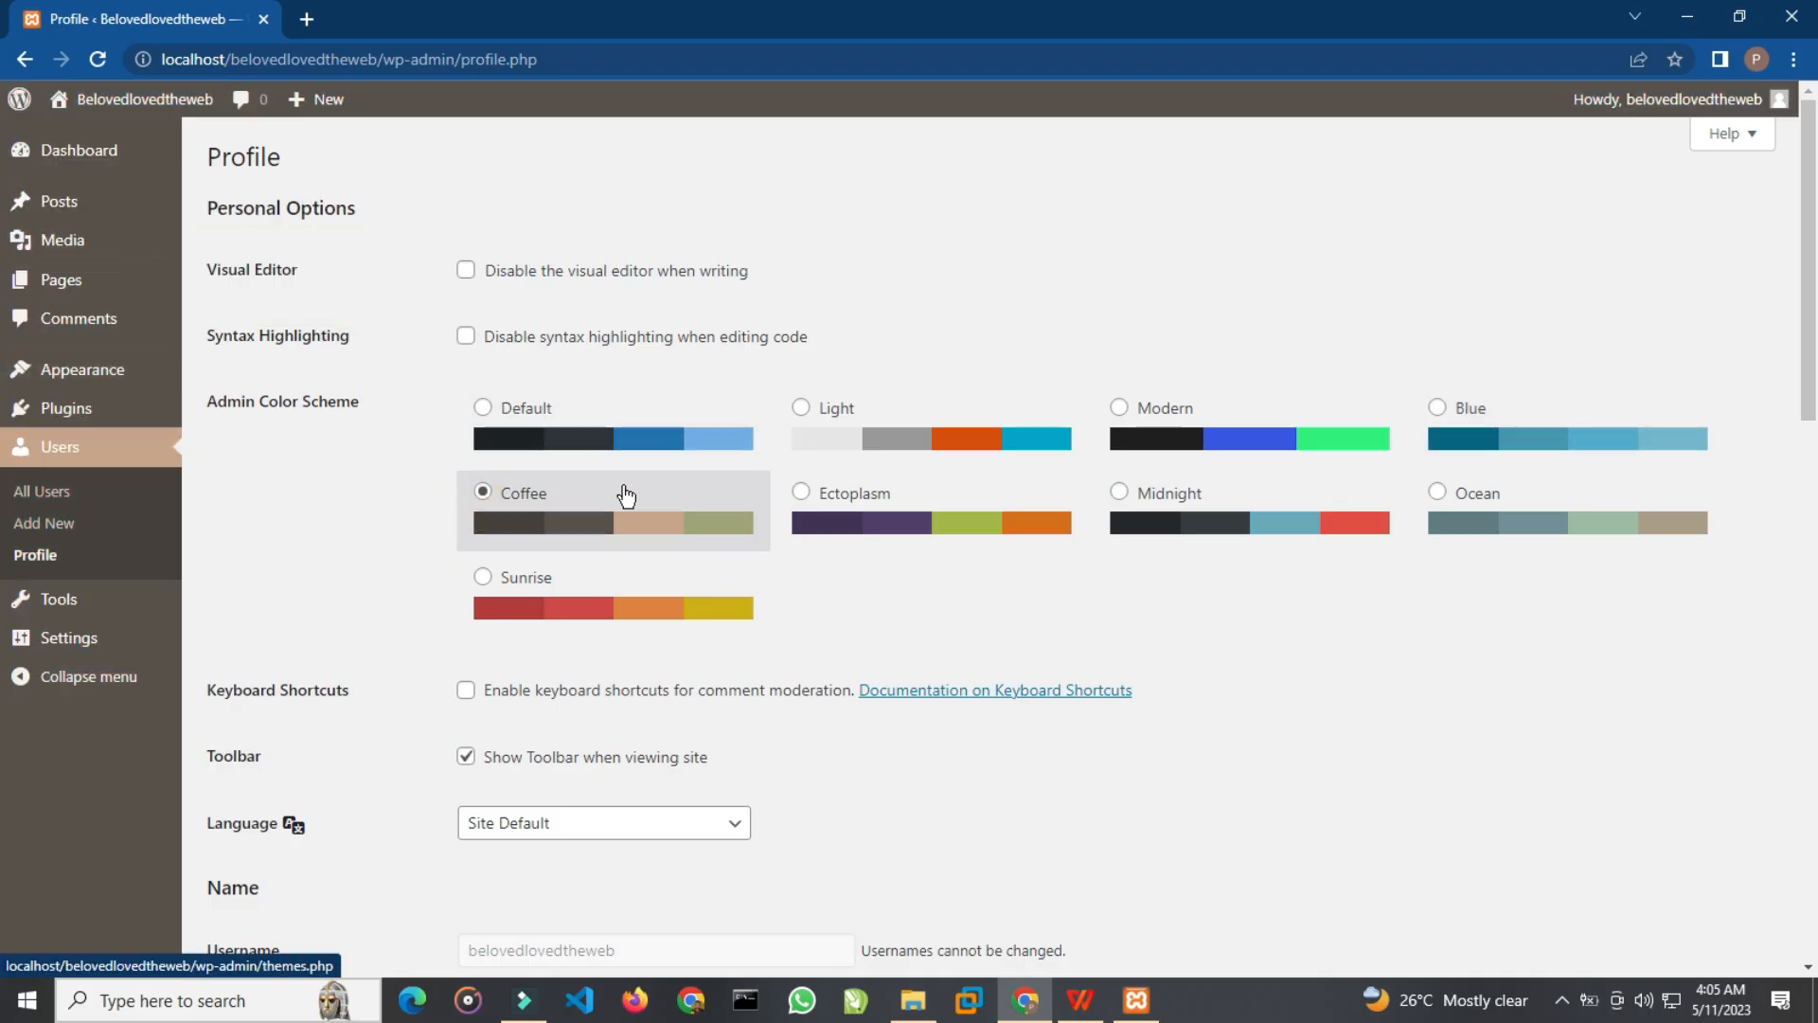
left_click(795, 497)
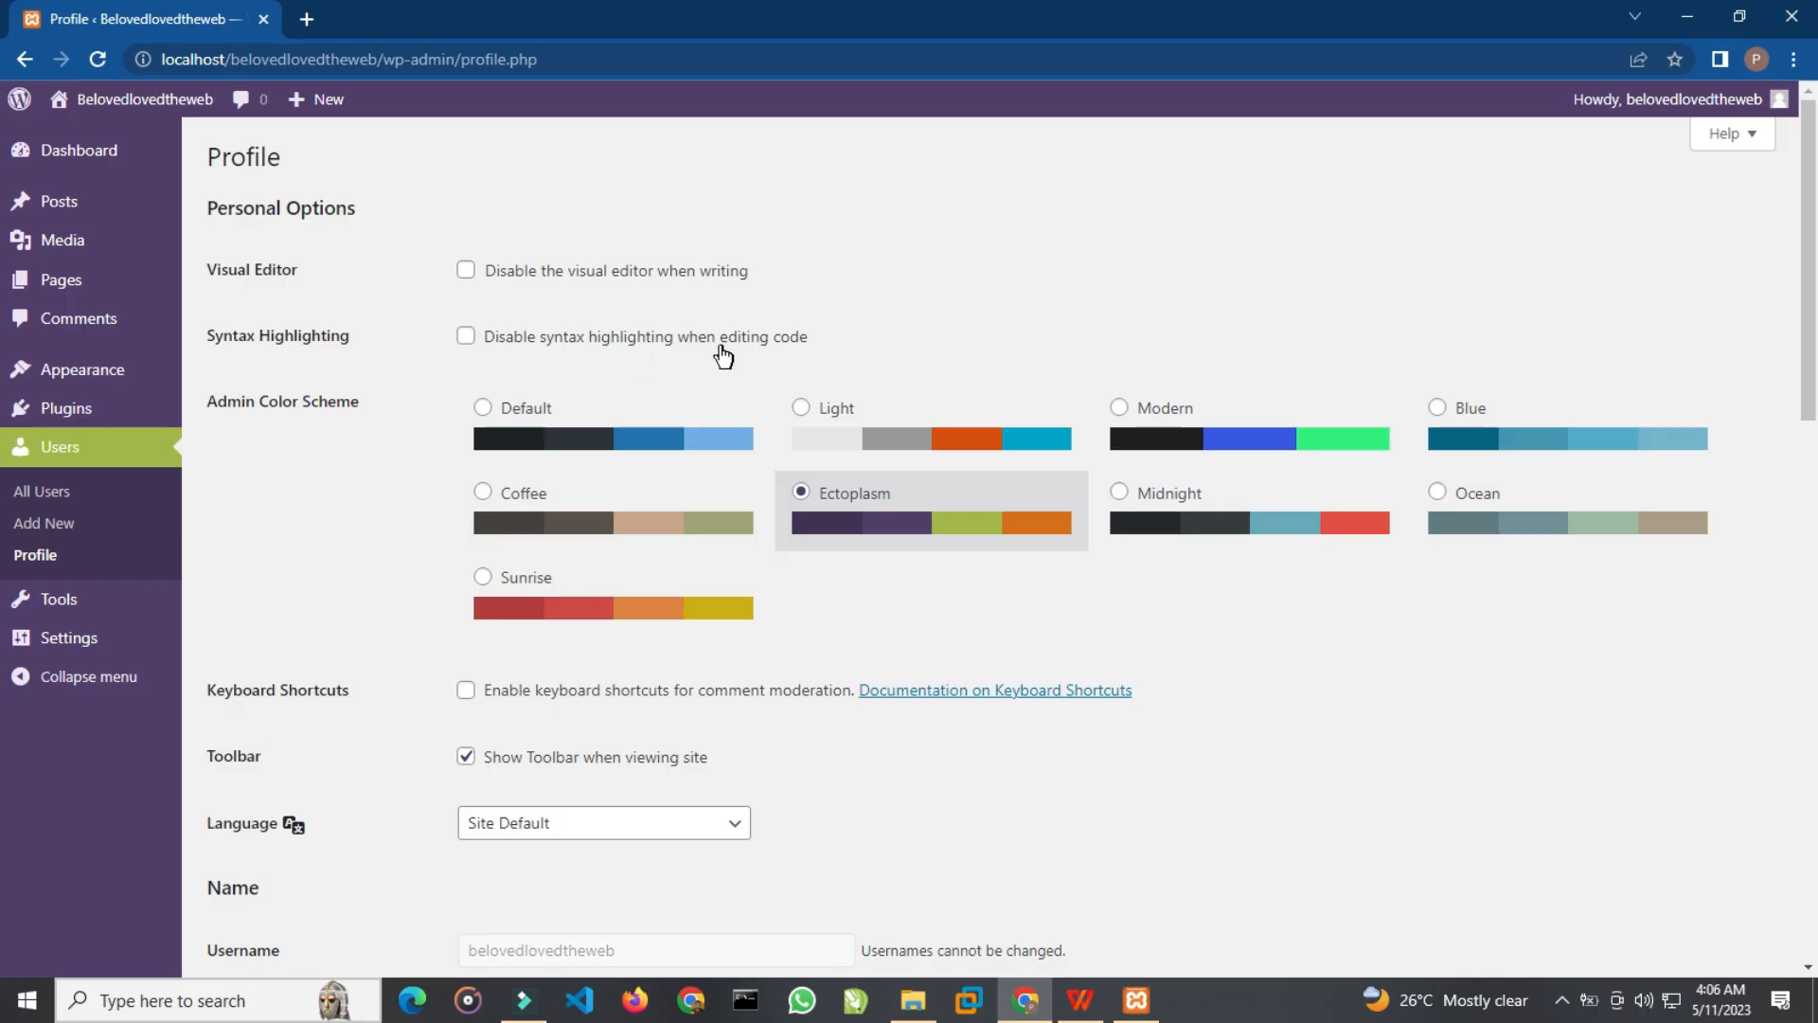
Step: Scroll down and bring up the context menu for the 'Documentation on Keyboard Shortcuts' link
scroll(527, 365, "down", 2)
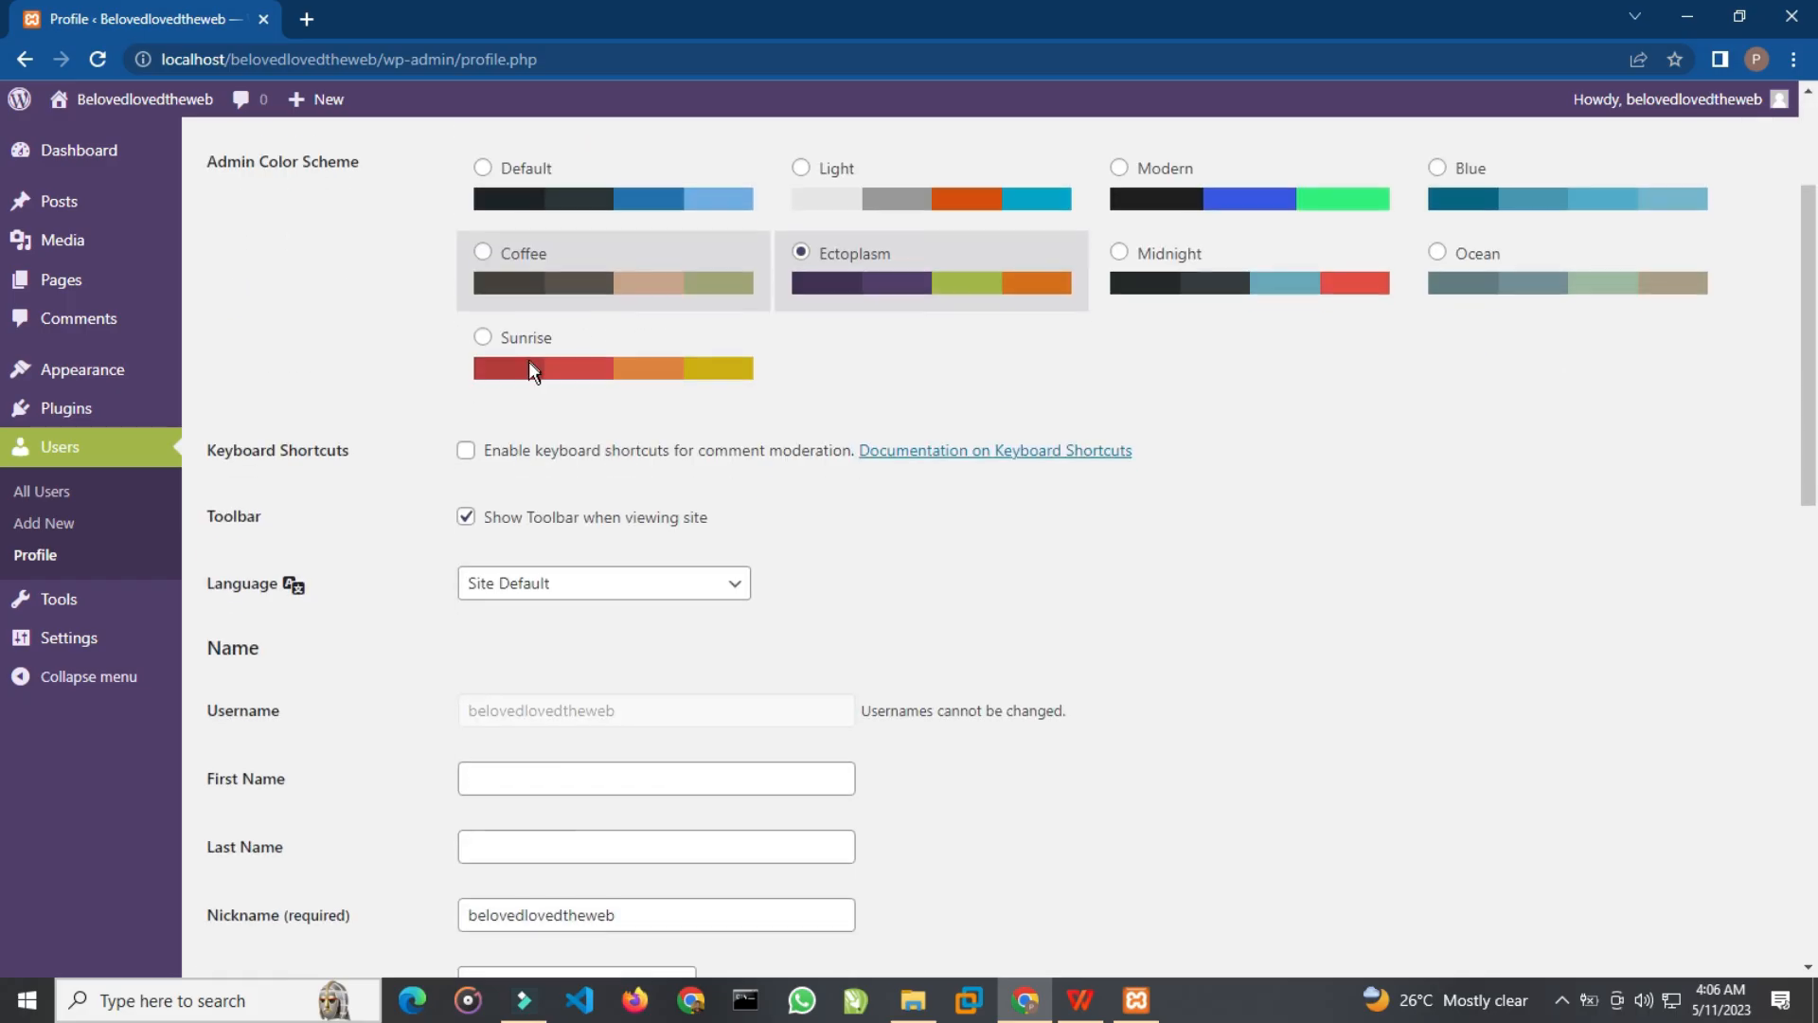
scroll(528, 365, "down", 1)
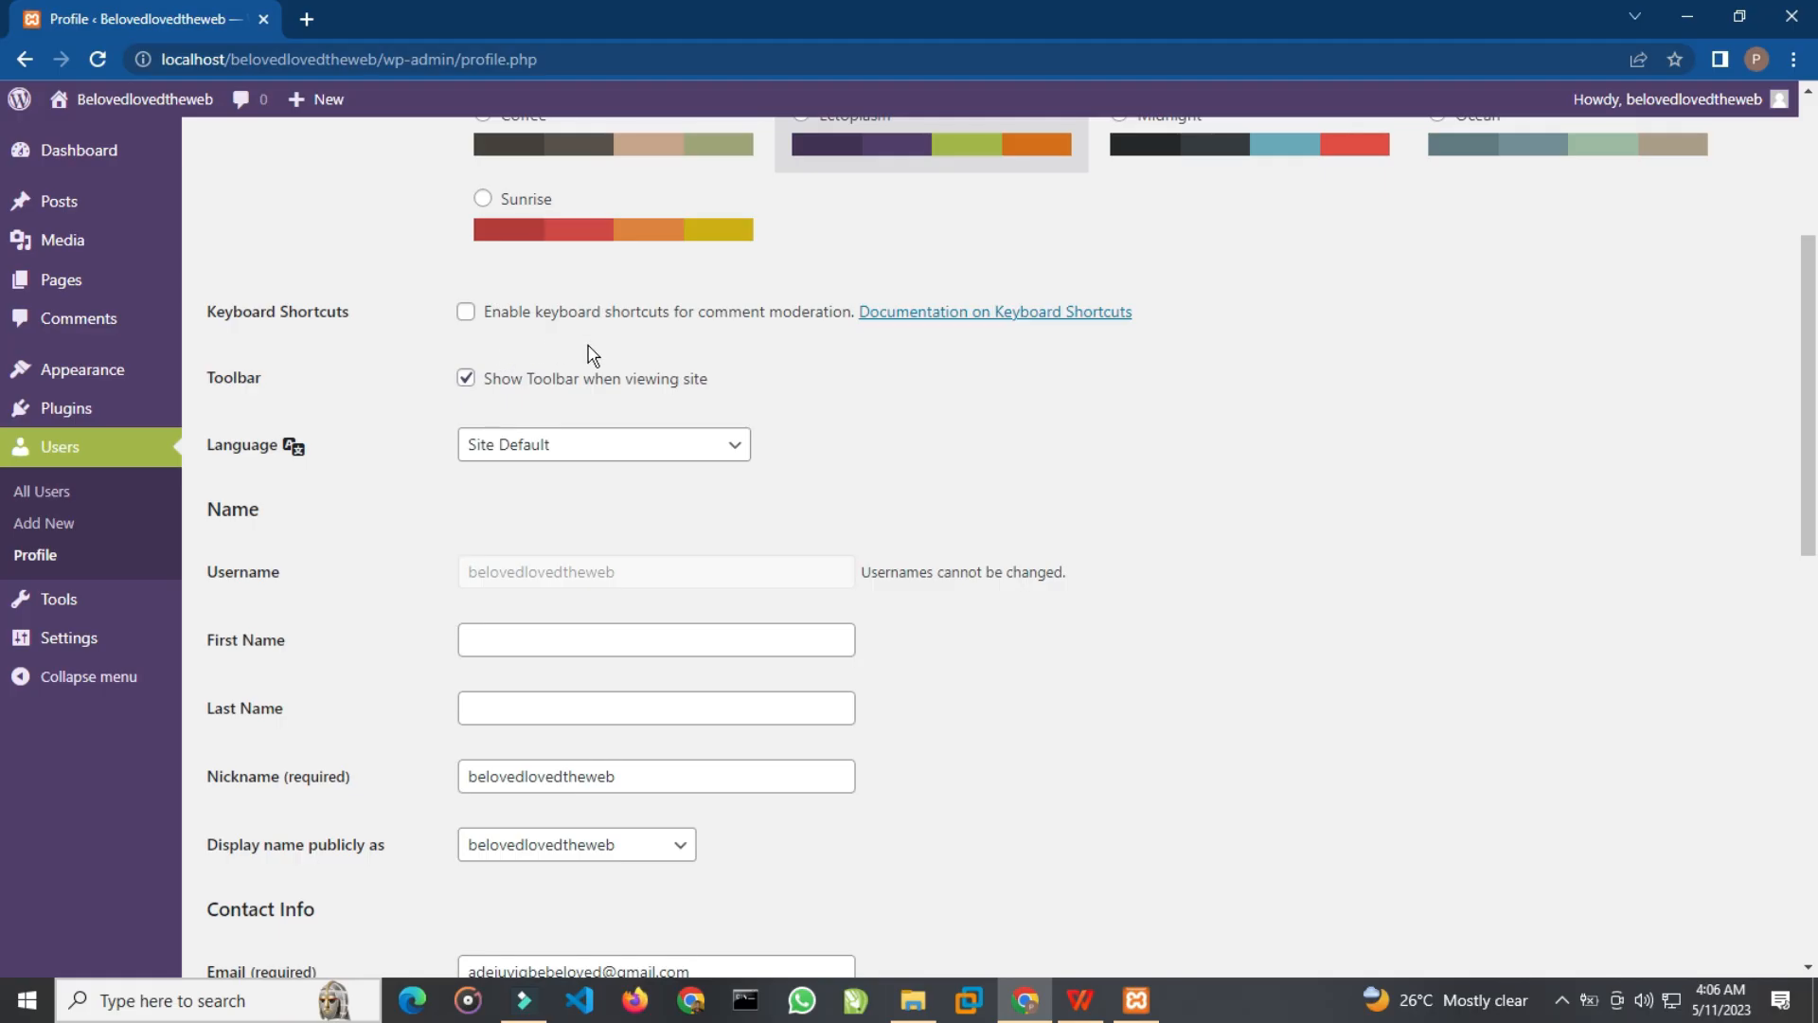
right_click(914, 315)
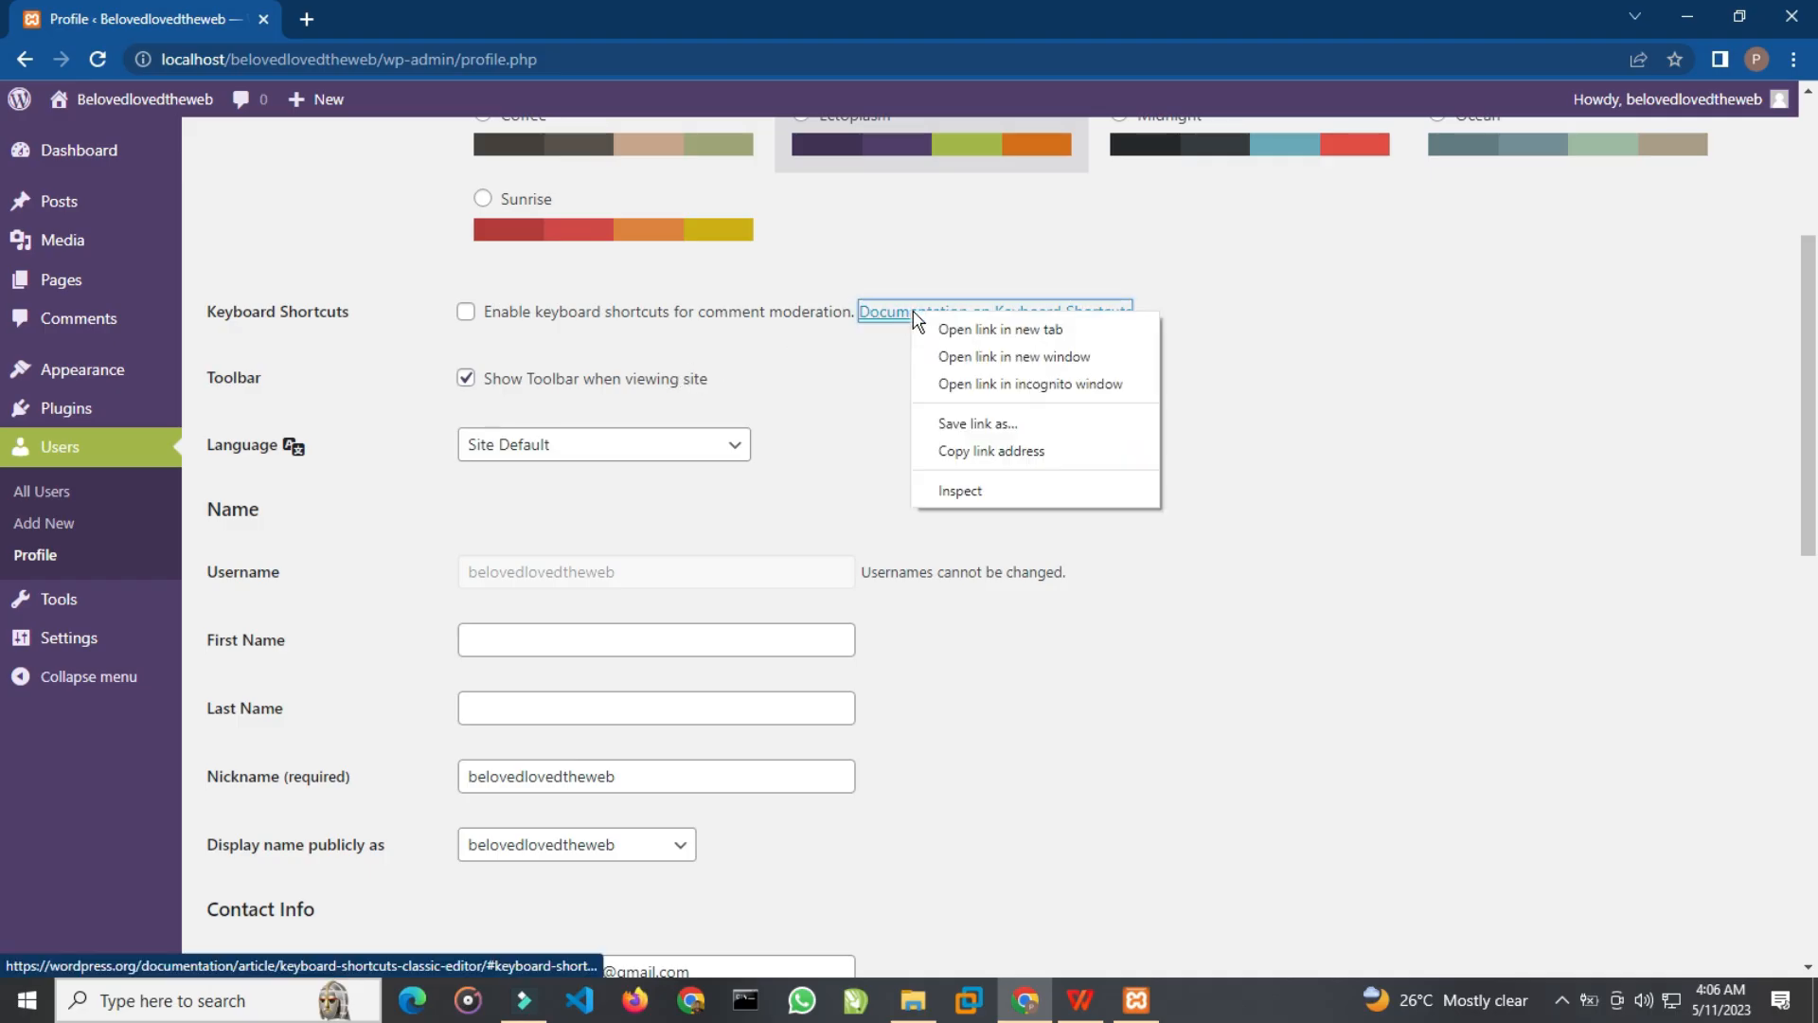
Step: Open the keyboard shortcuts documentation in a new tab, skim through it, and return to Profile
left_click(976, 322)
key("ctrl+Tab")
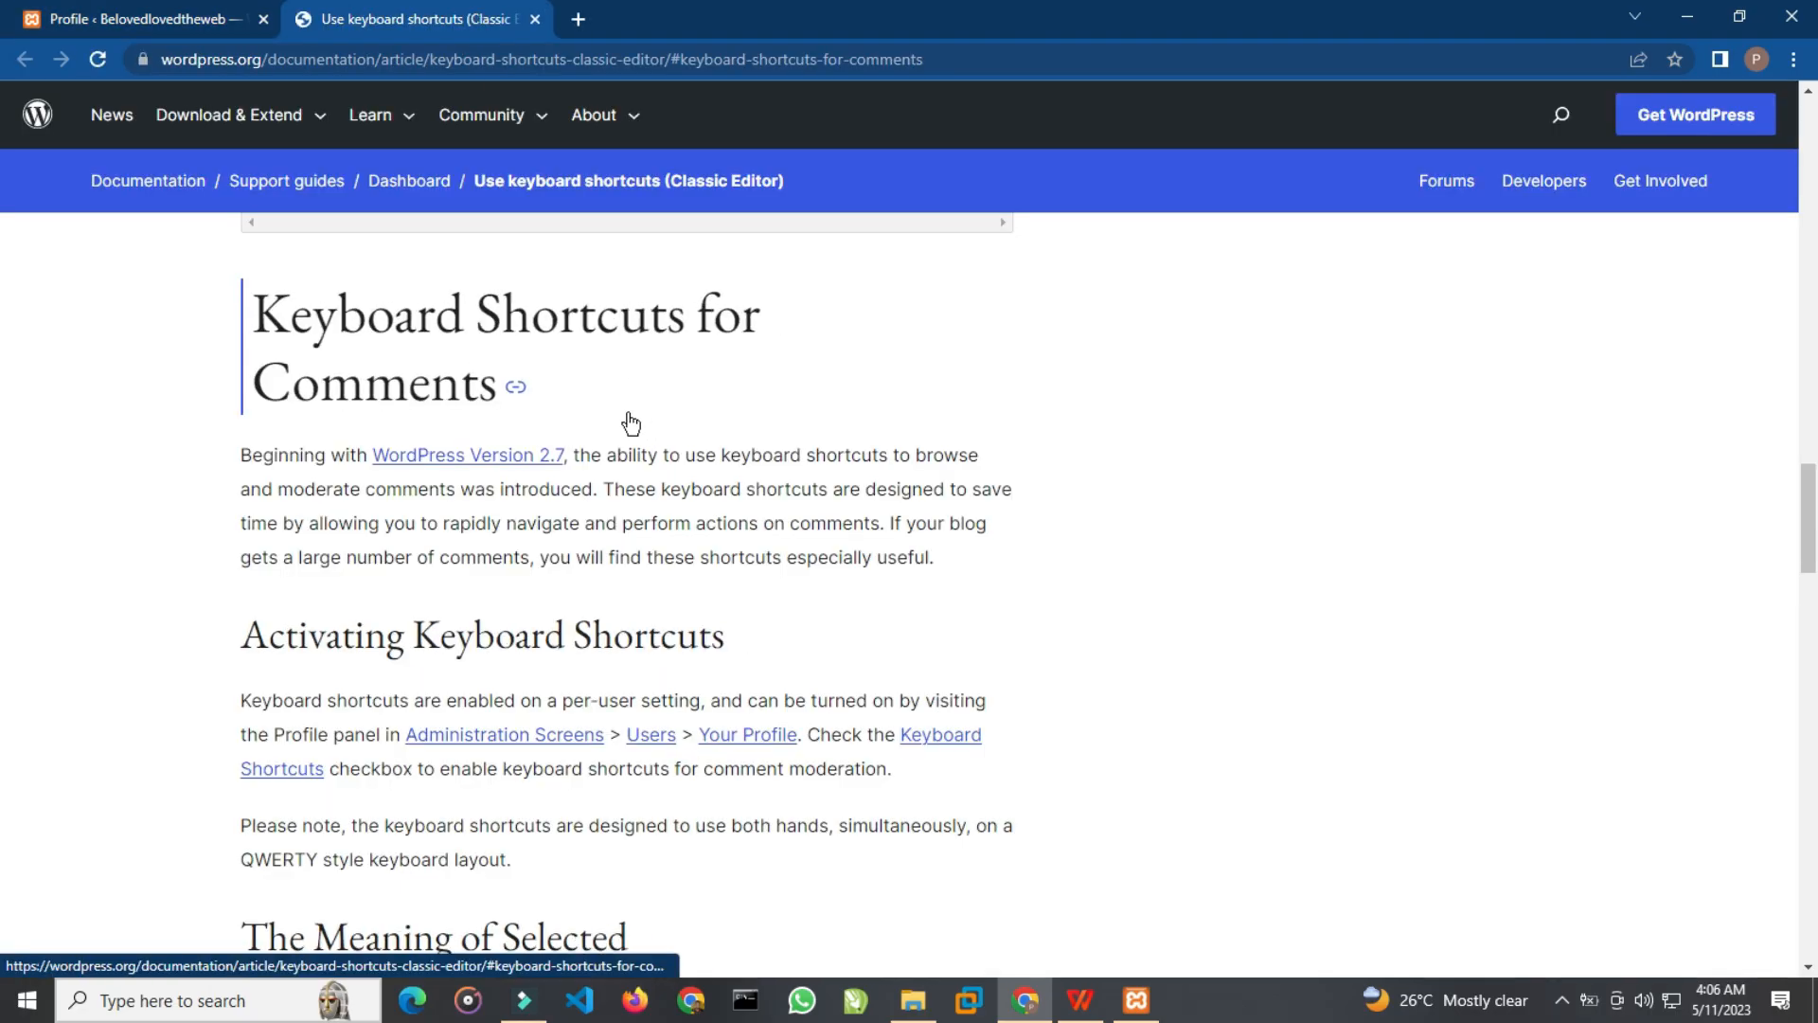
scroll(631, 423, "down", 4)
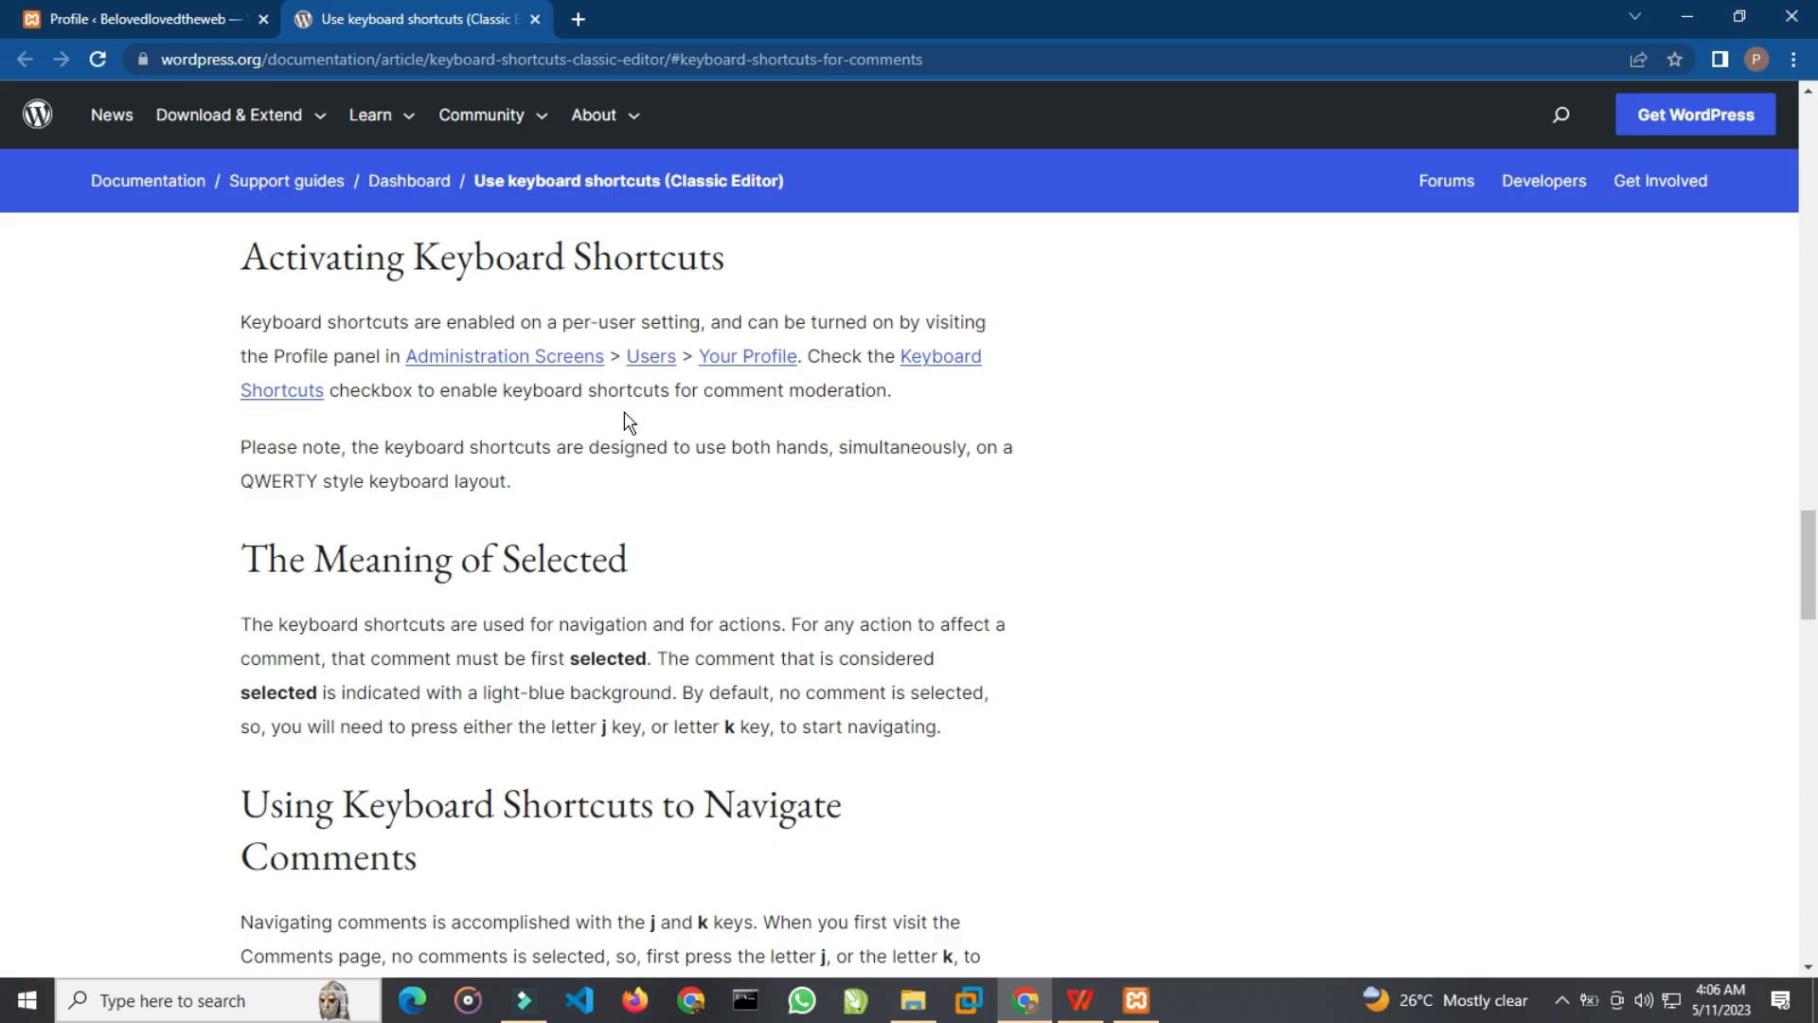
scroll(625, 421, "down", 10)
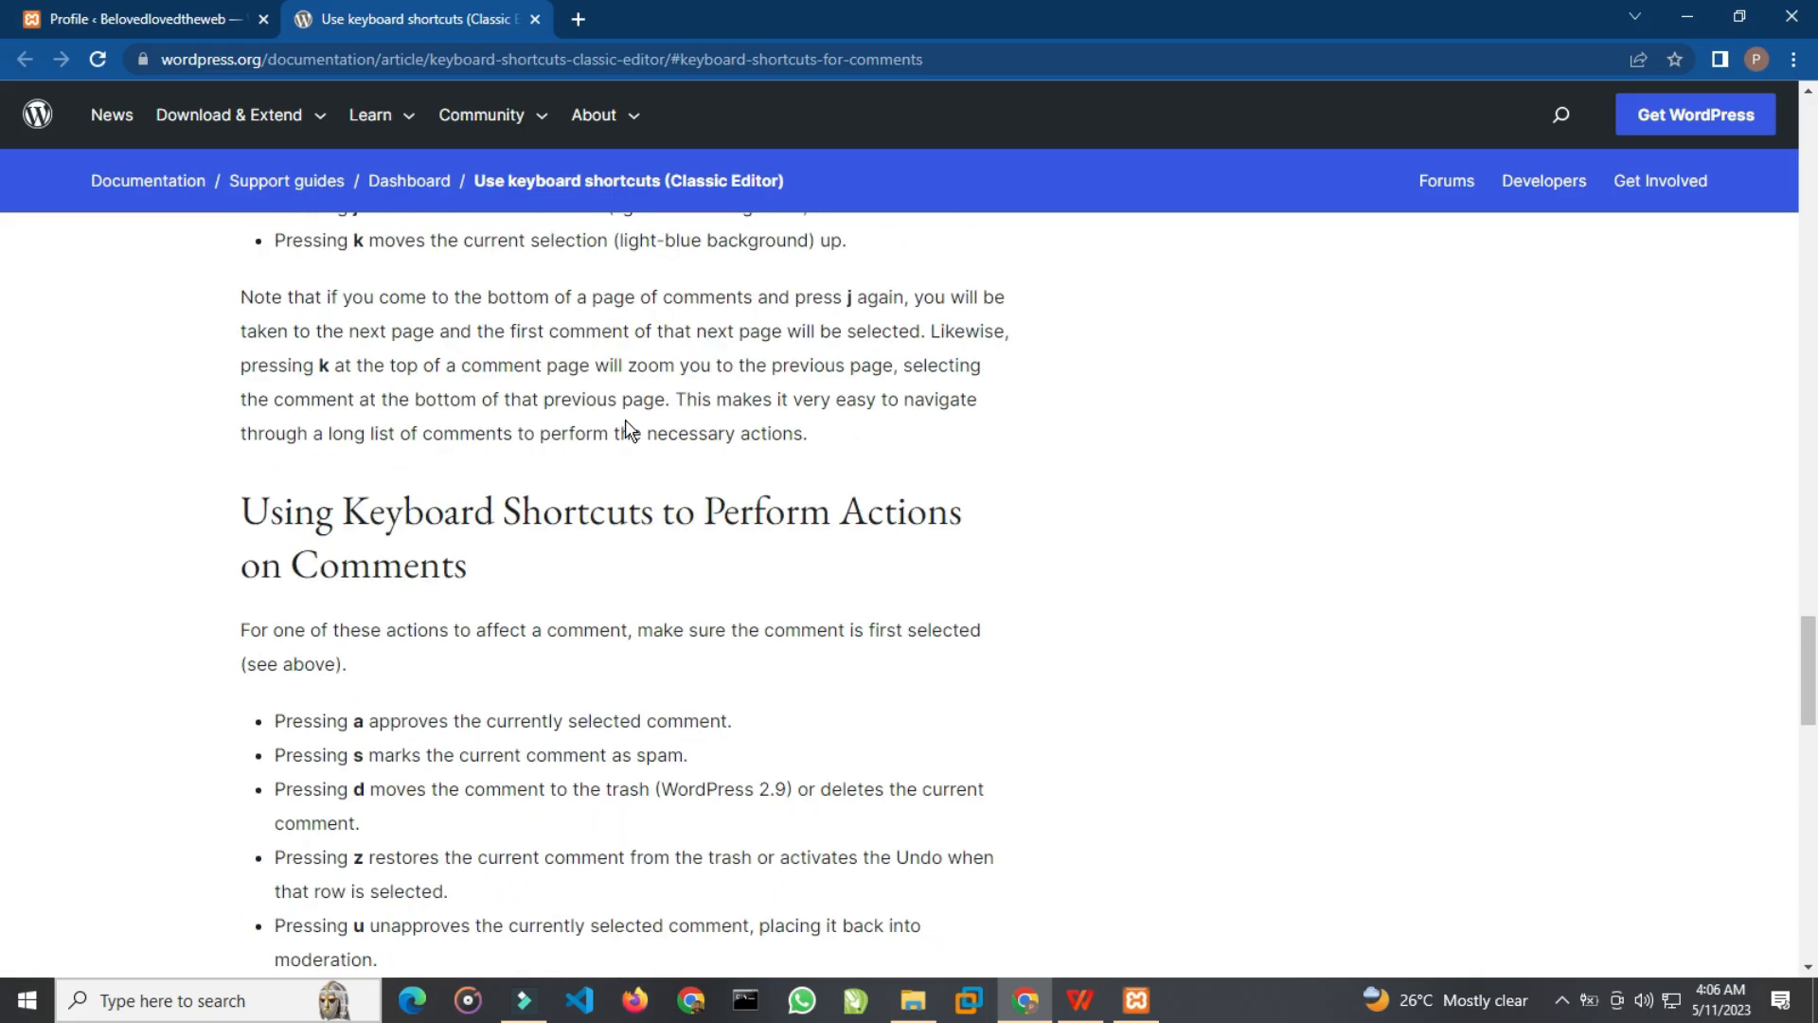
left_click(92, 21)
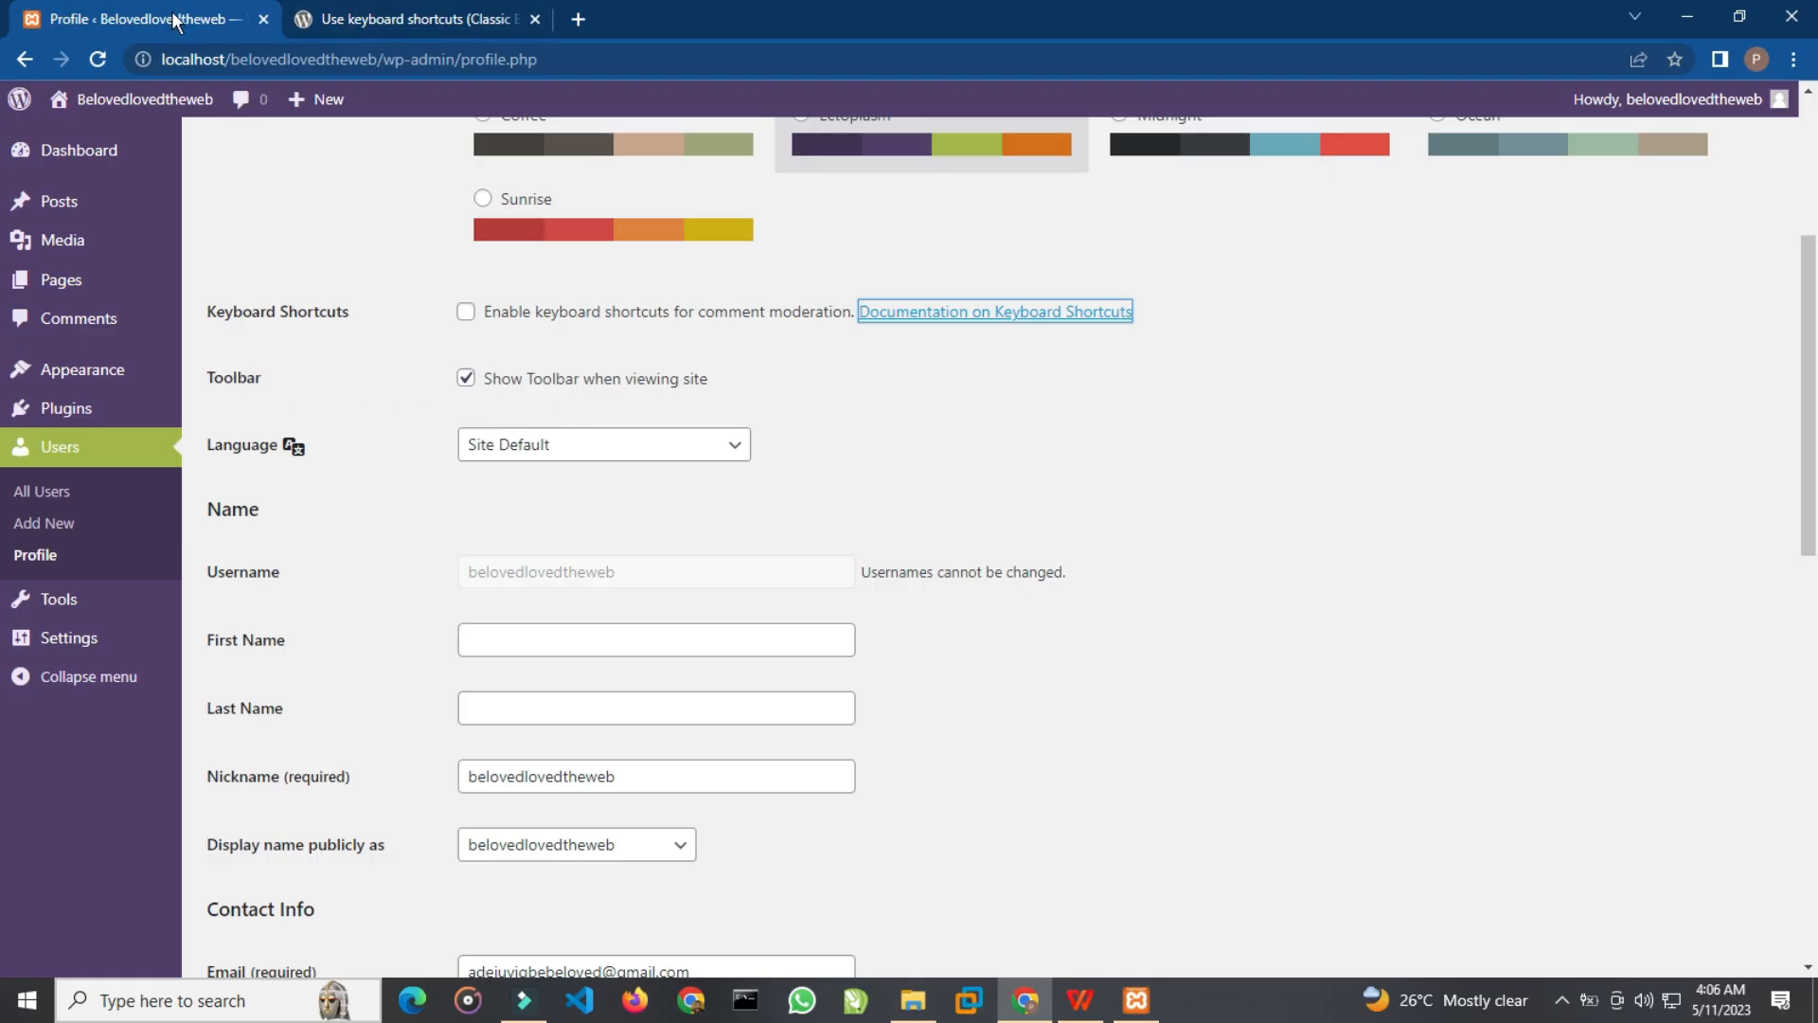
Step: Open the site from the admin bar in a new tab, view its front page, then return to Profile
right_click(142, 100)
left_click(170, 118)
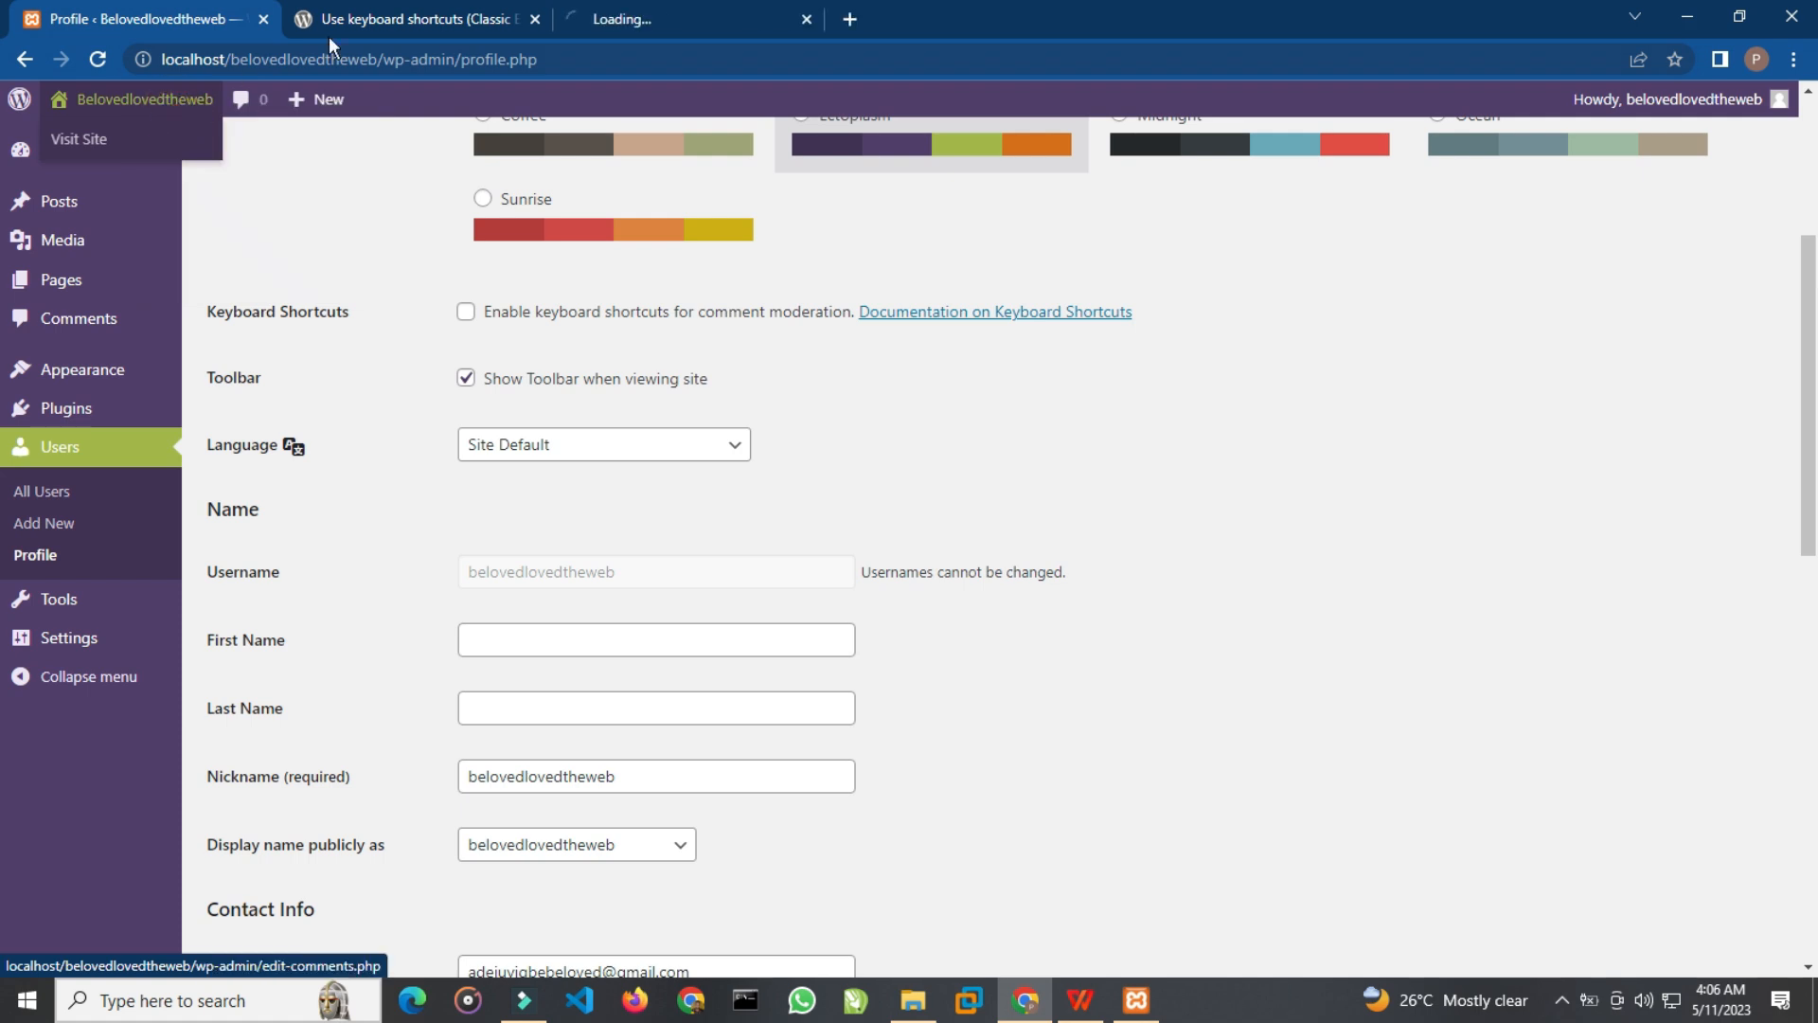
left_click(615, 26)
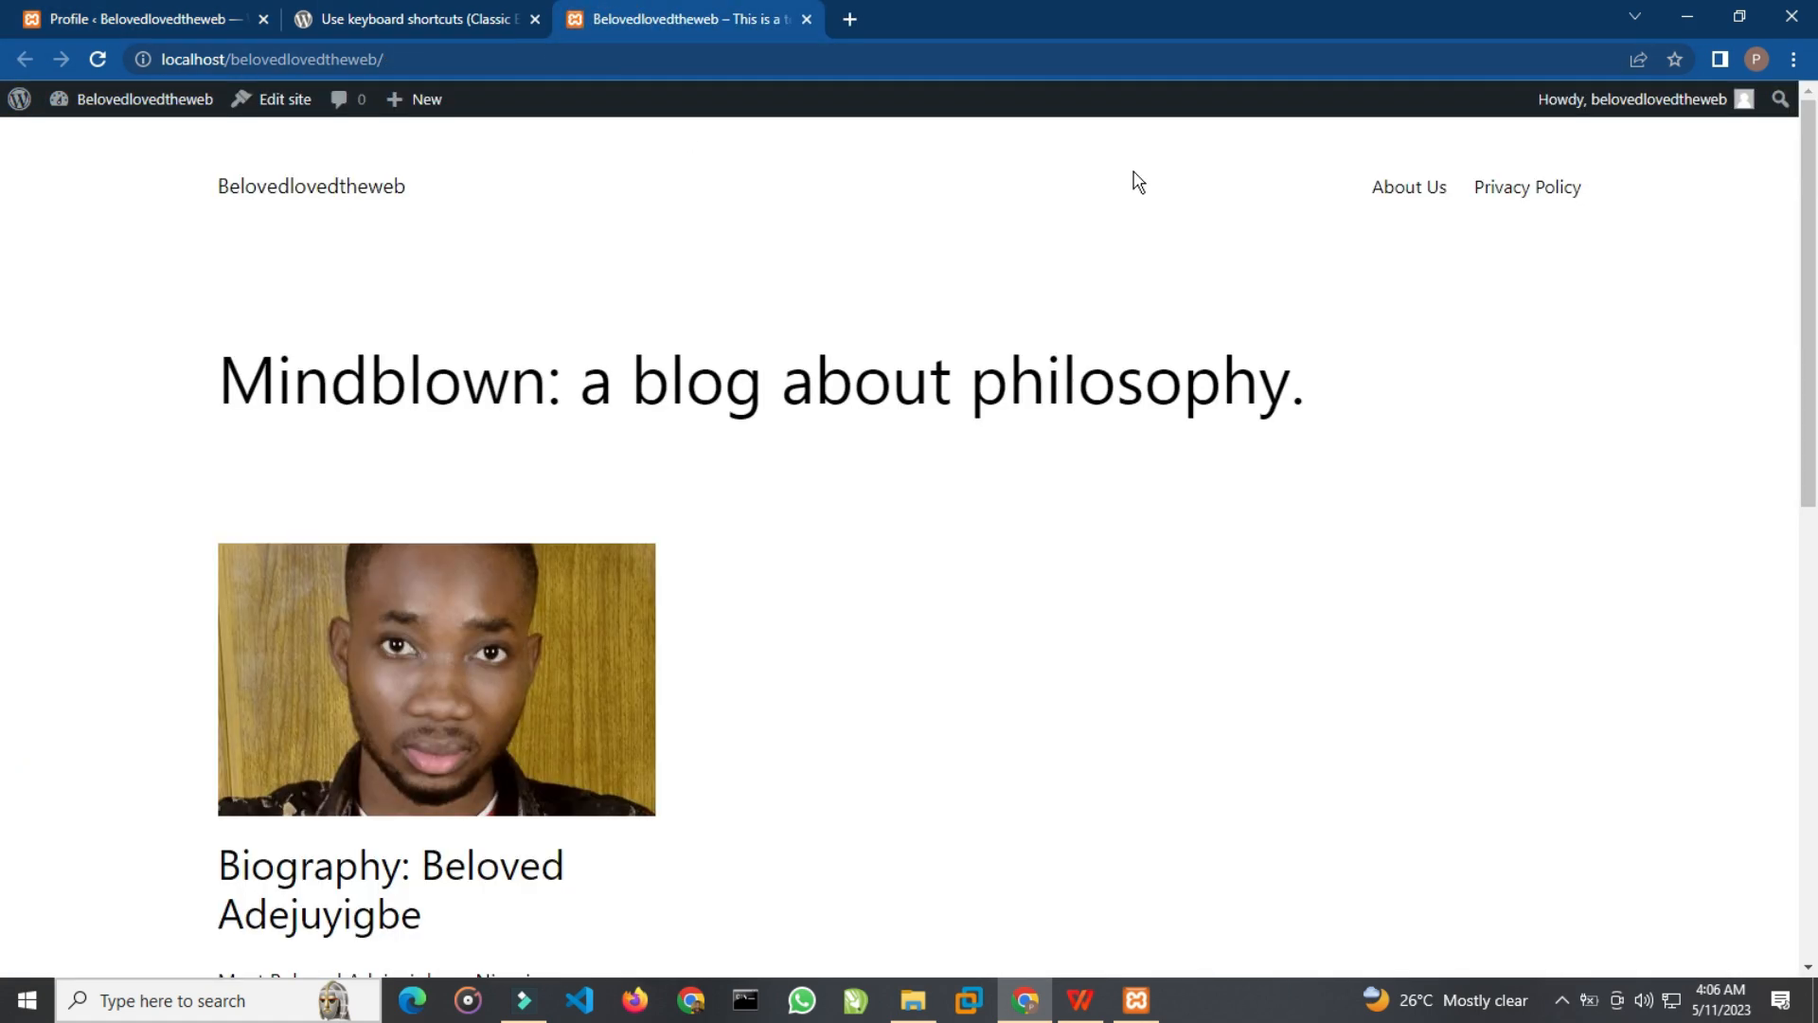
left_click(166, 19)
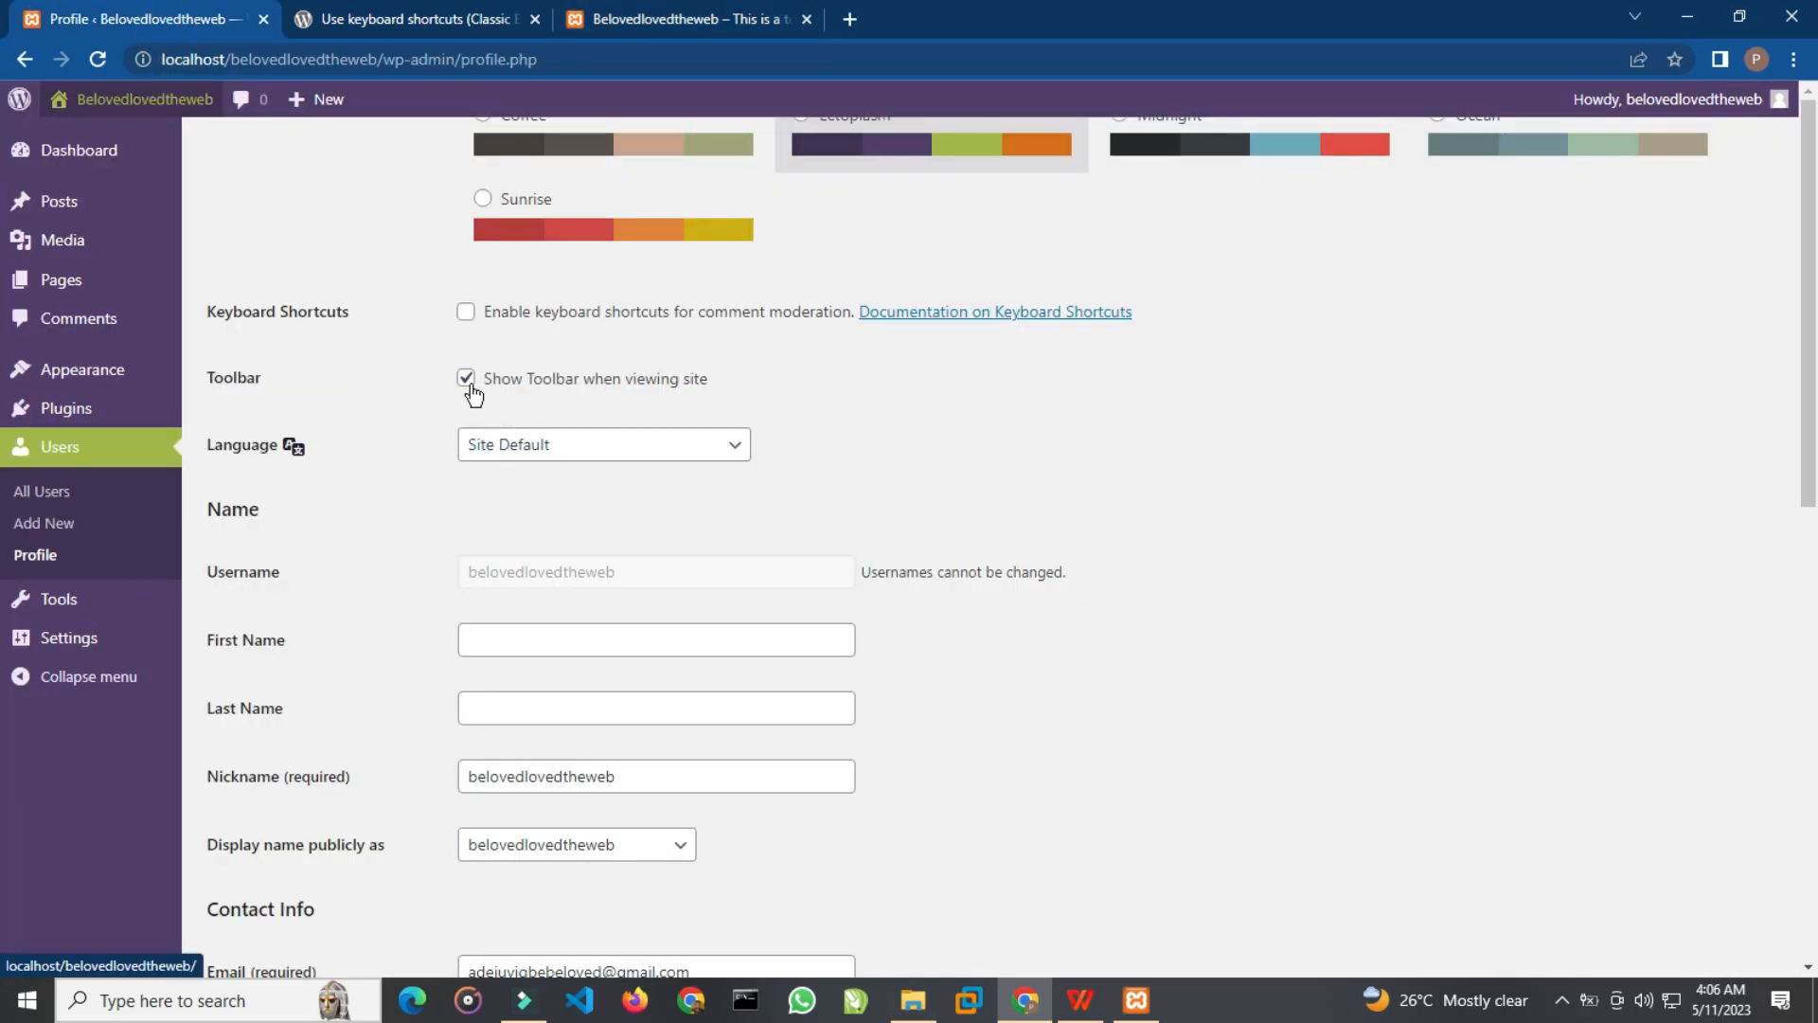
Step: Change the profile Language from Site Default to English (UK)
left_click(572, 446)
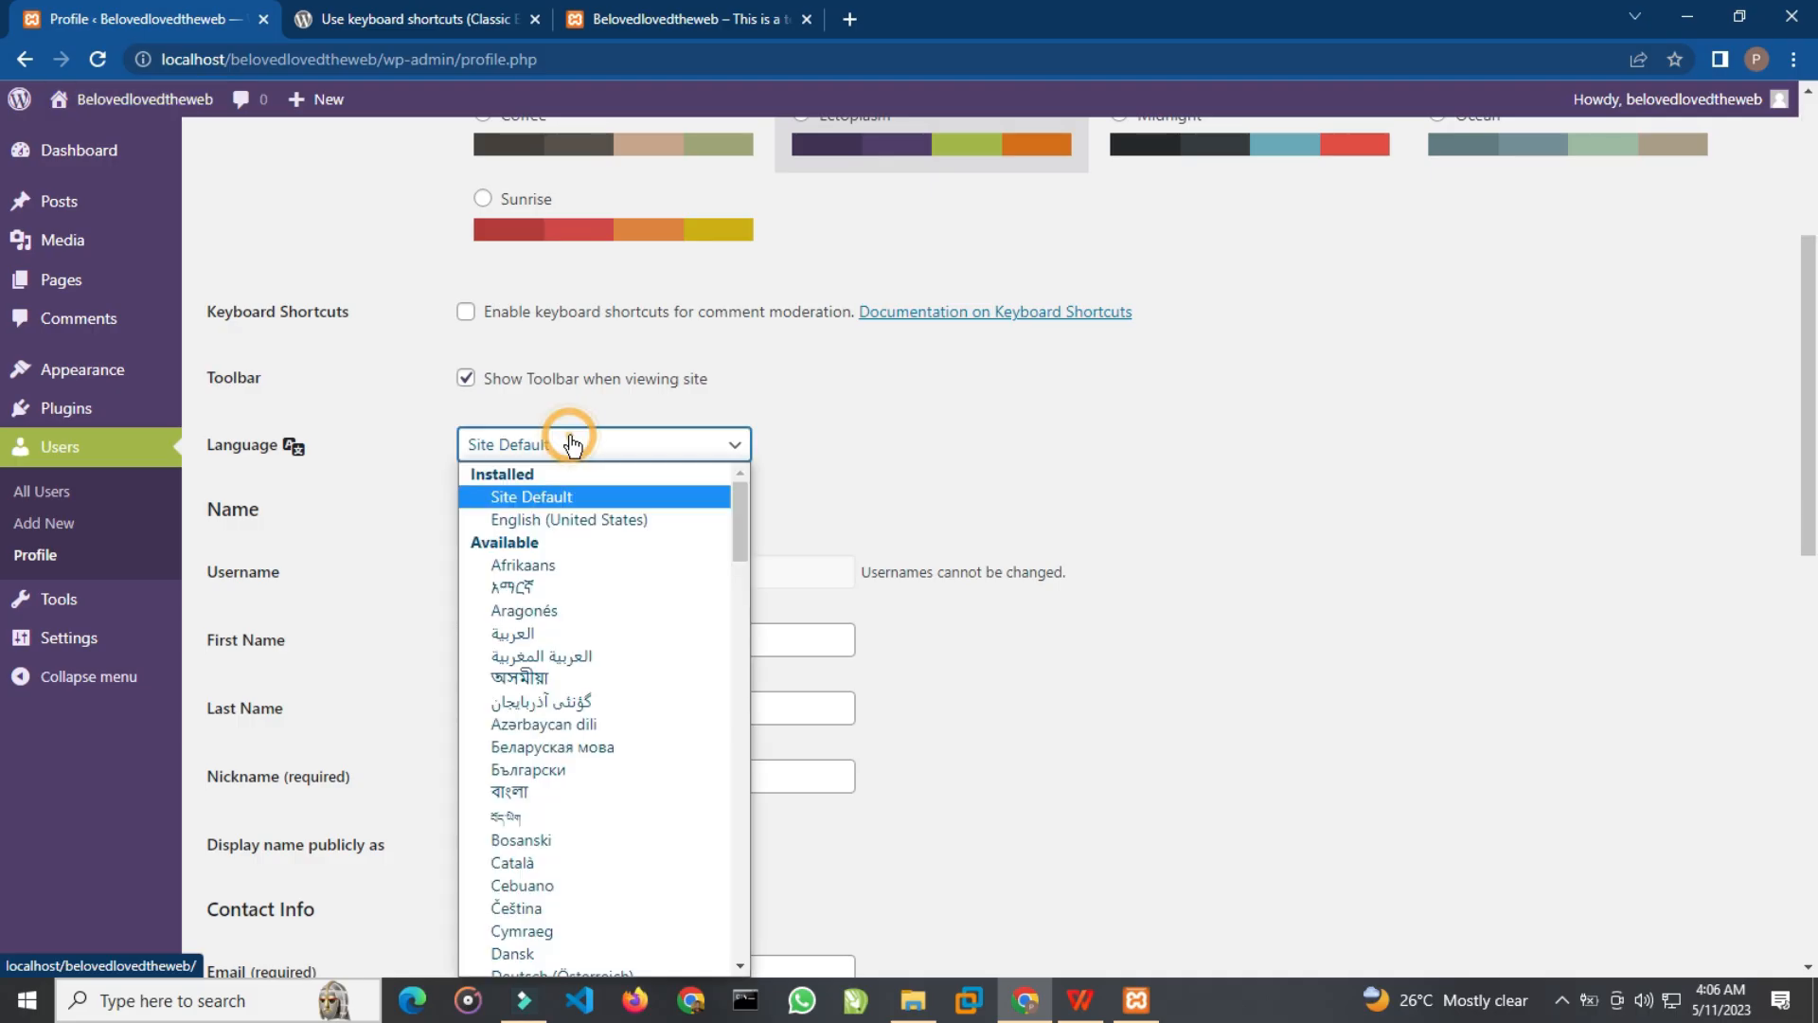
left_click(588, 520)
scroll(587, 520, "down", 2)
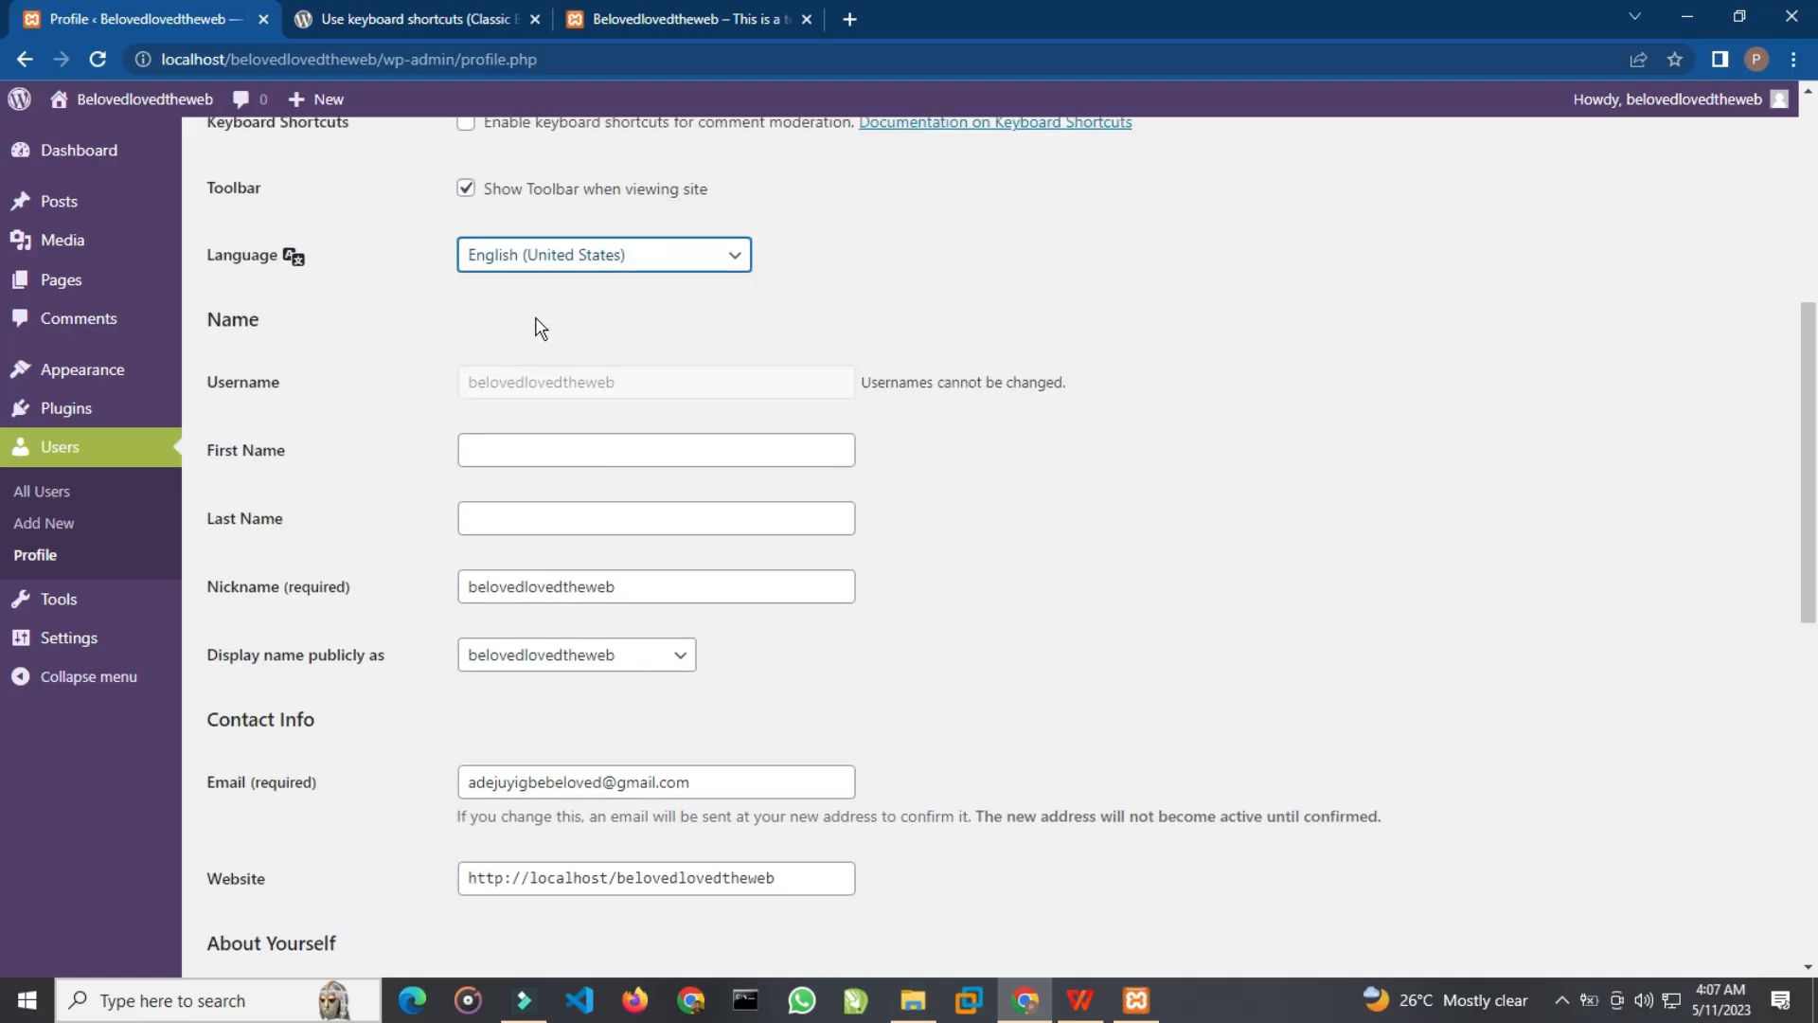
left_click(551, 274)
scroll(568, 458, "down", 10)
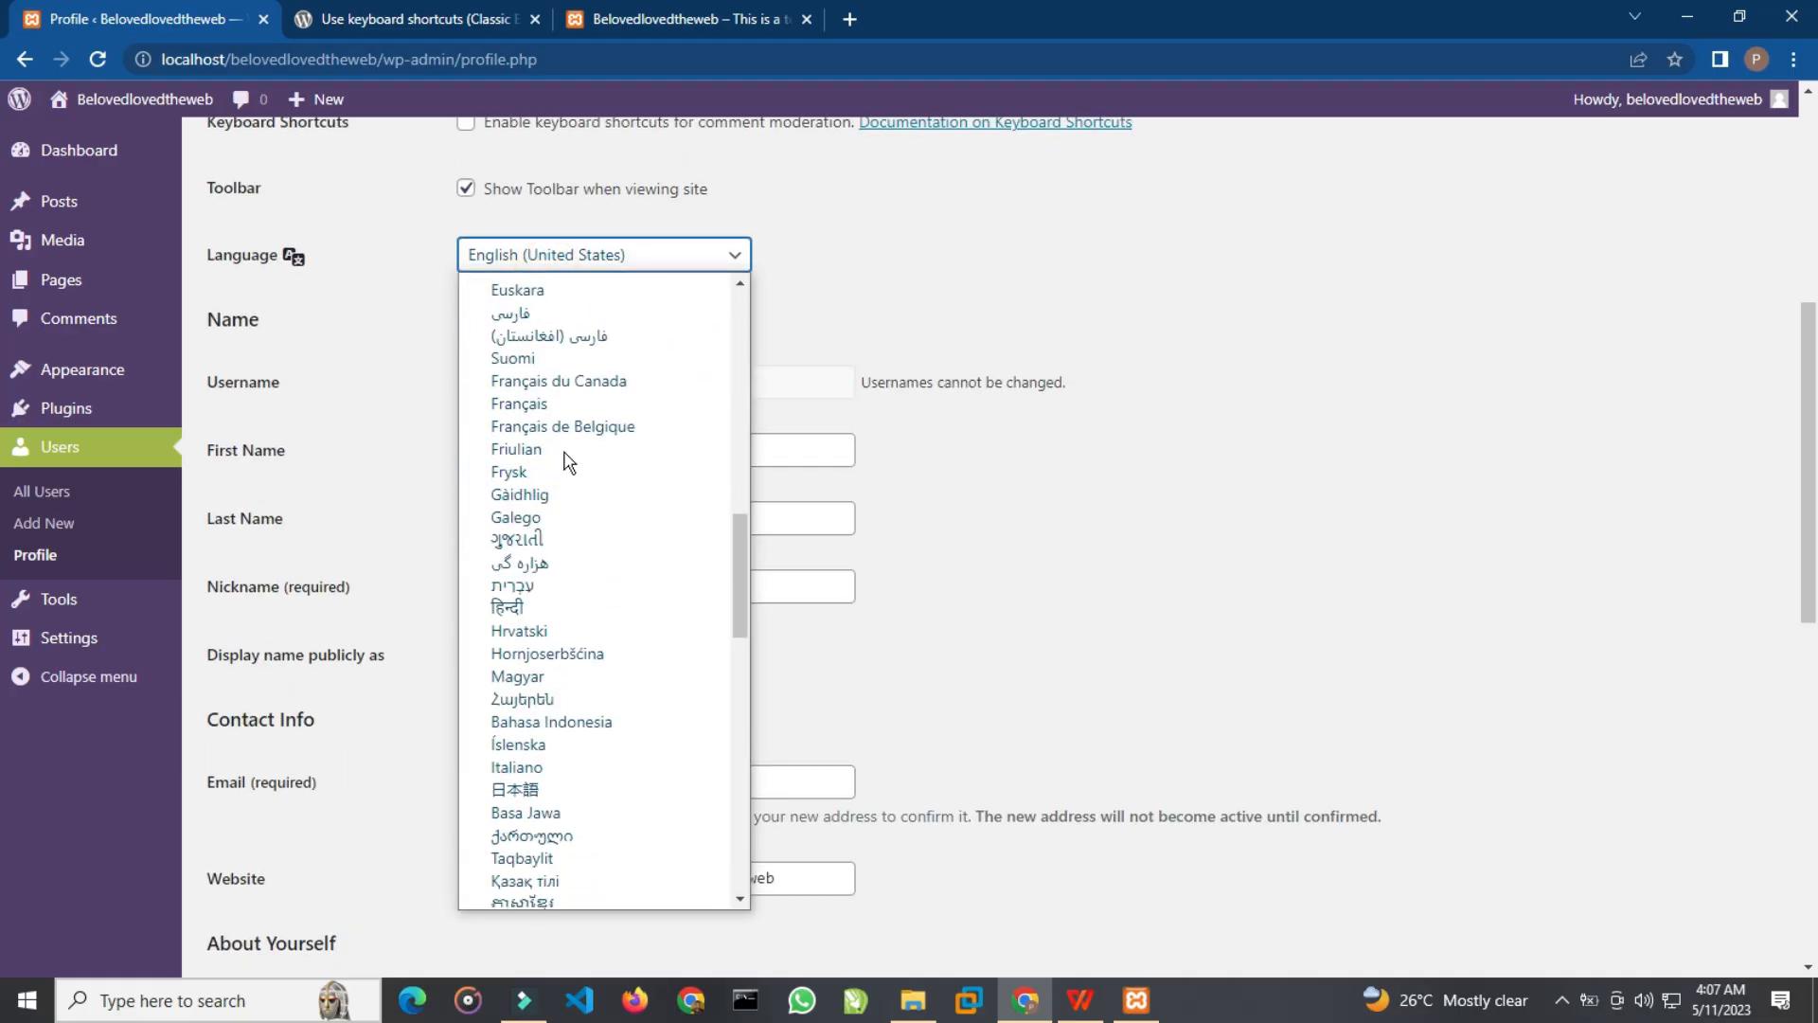
scroll(569, 436, "up", 5)
left_click(577, 613)
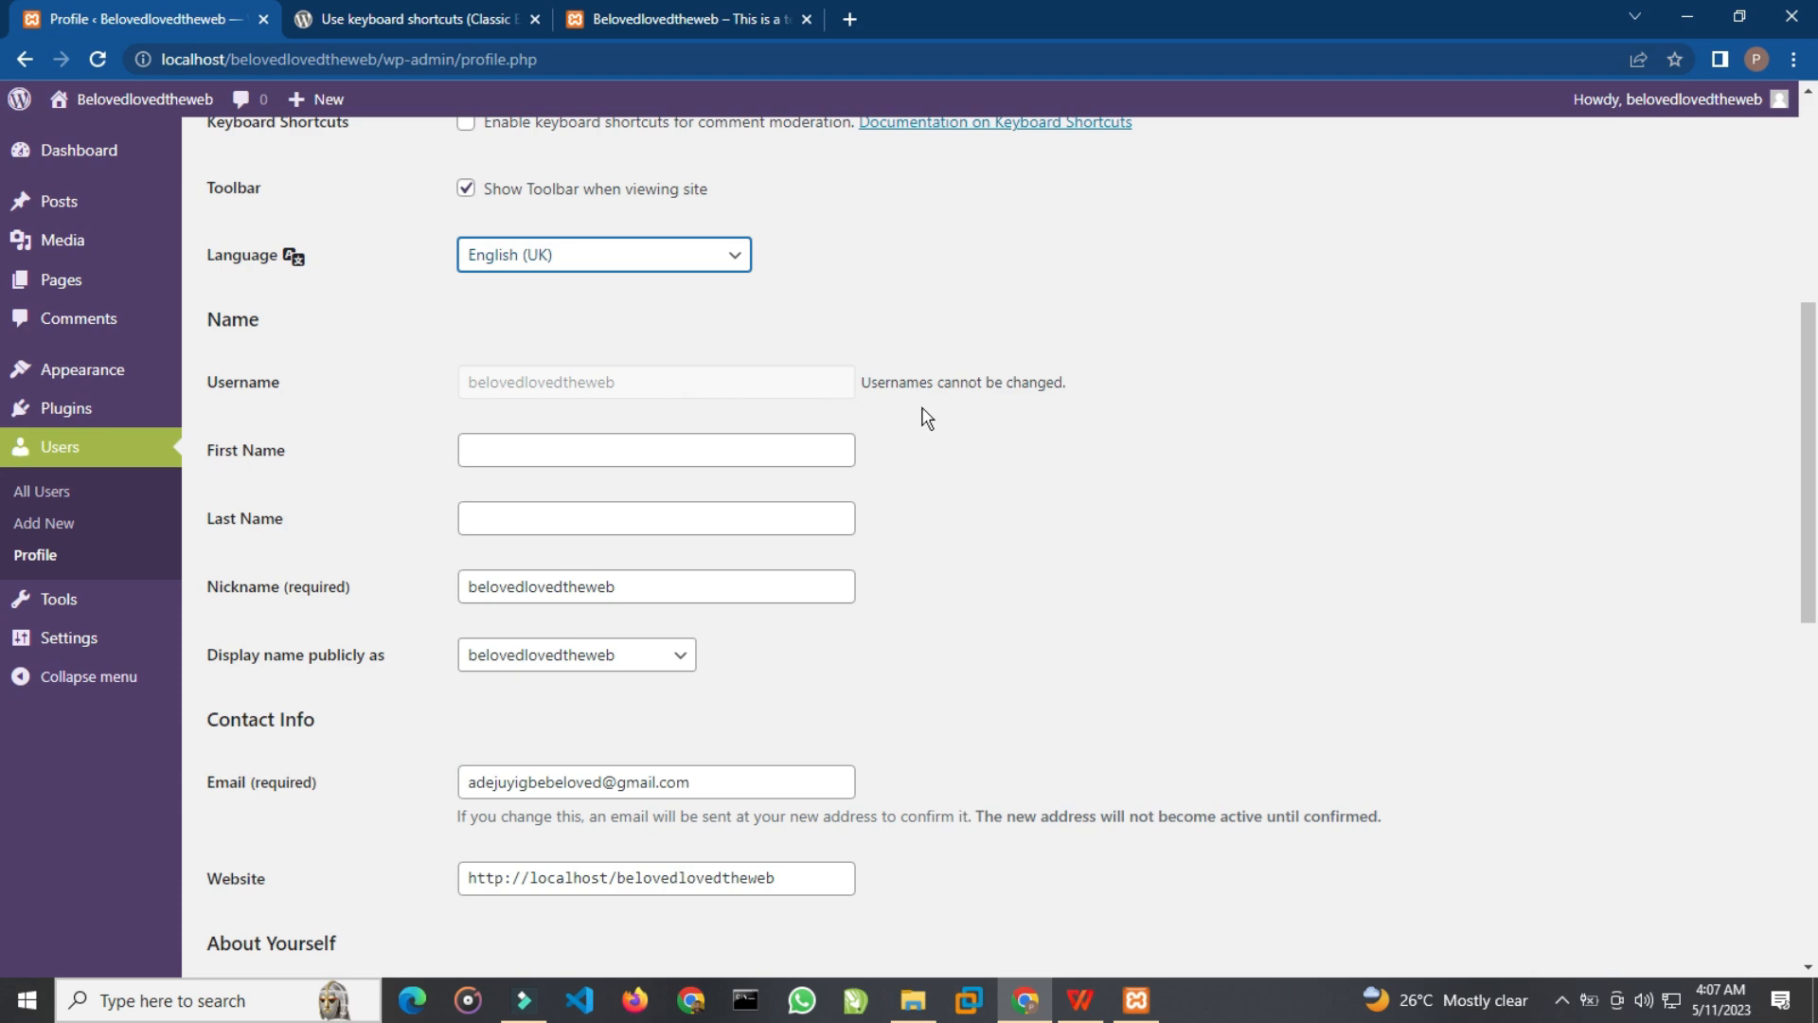
Step: Enter the user's first name and last name in the profile name fields
left_click(620, 453)
type("Beloved")
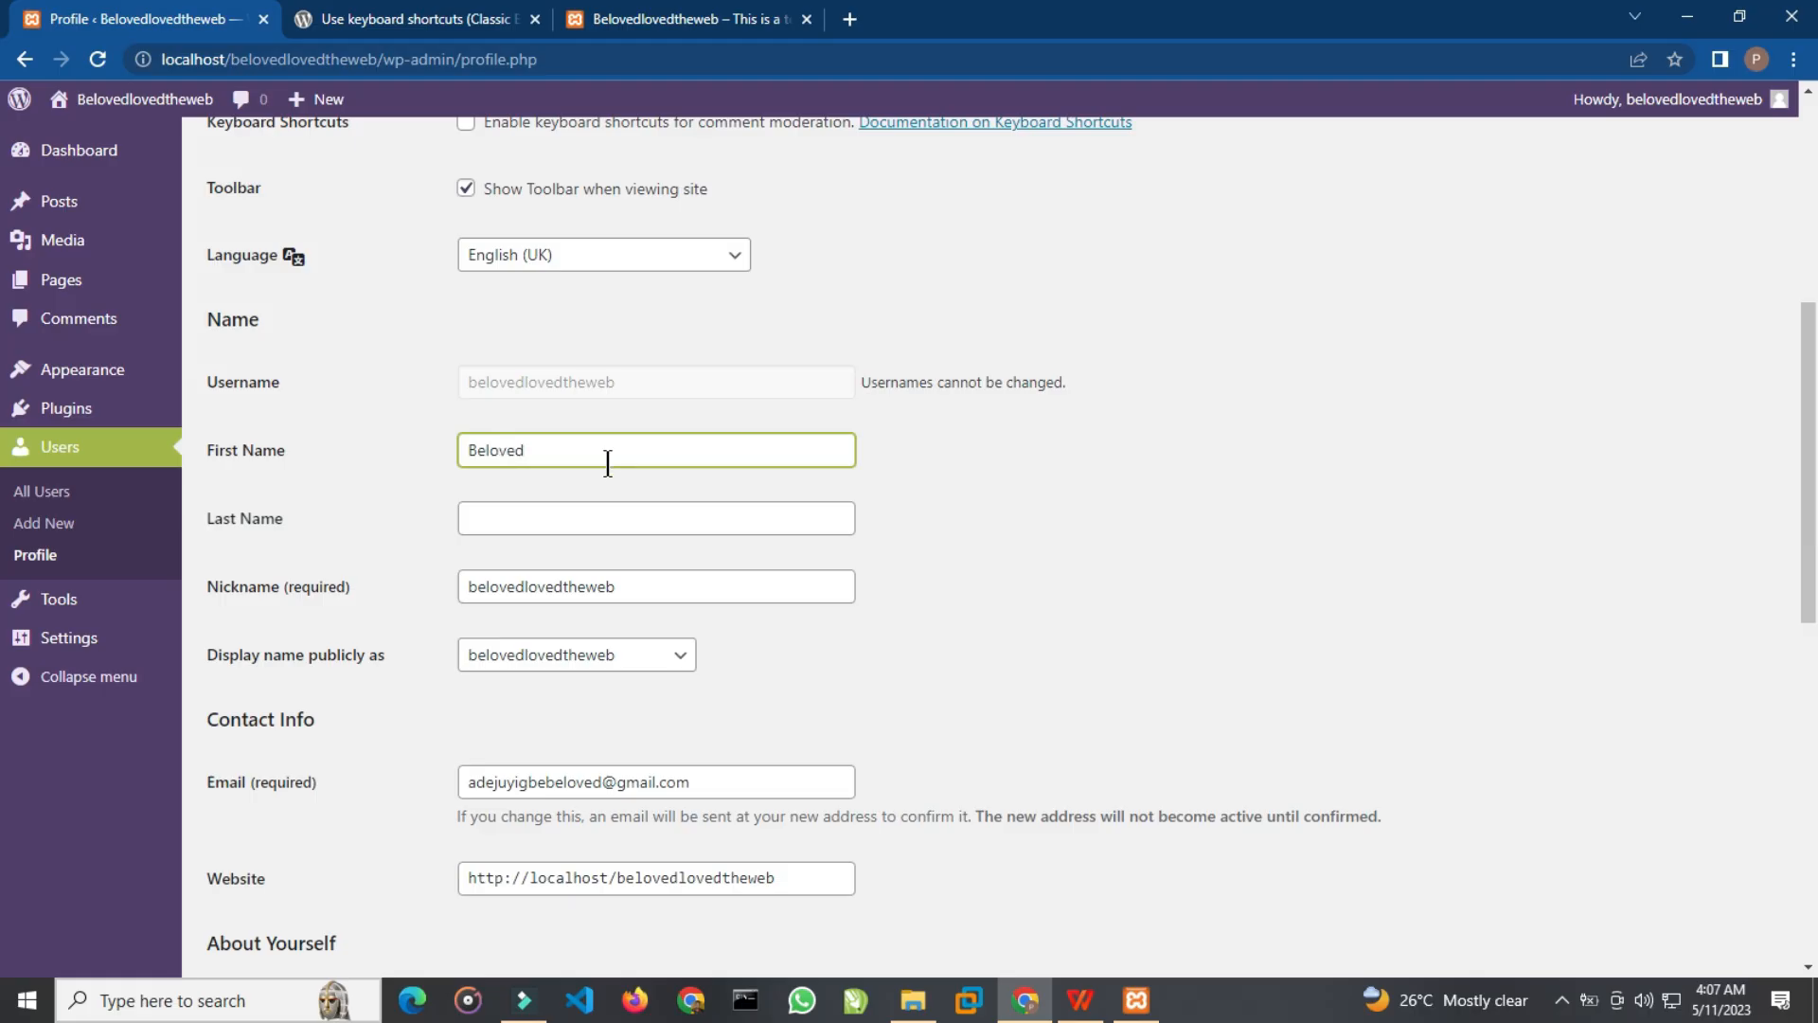
left_click(599, 523)
type("Adejuyigbe")
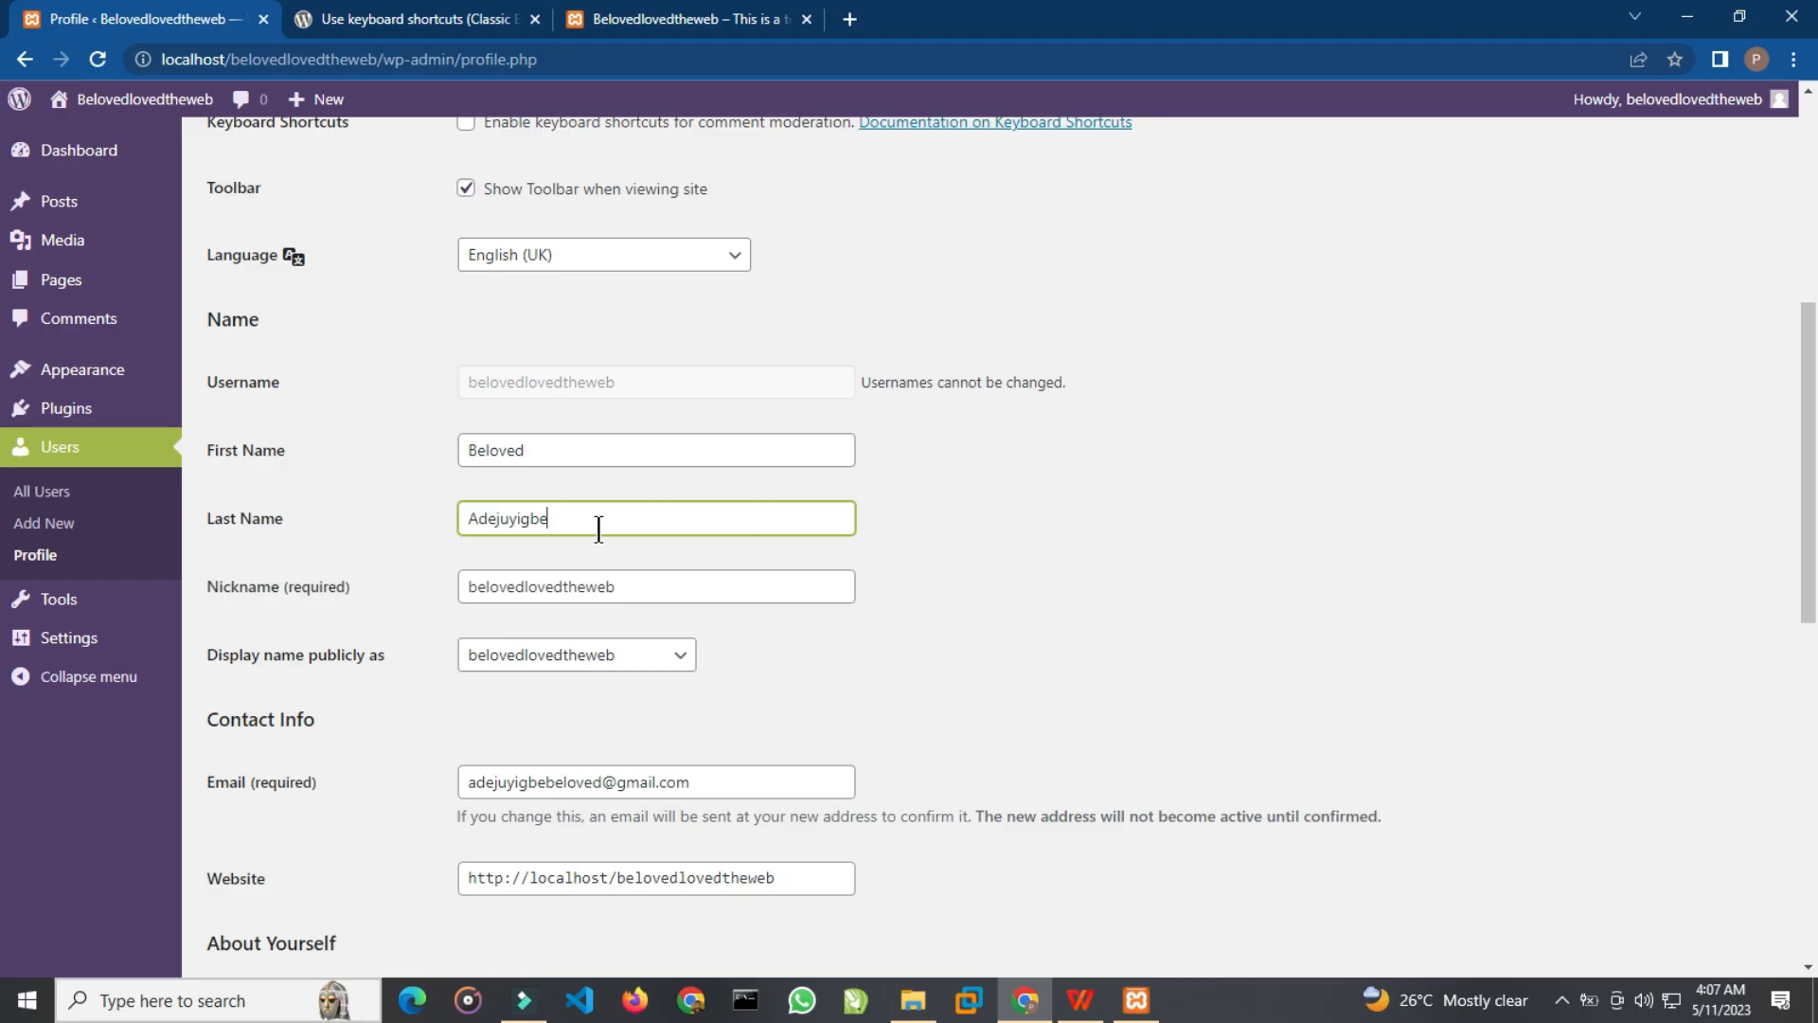
Step: Erase the existing text in the Nickname field
scroll(426, 379, "down", 4)
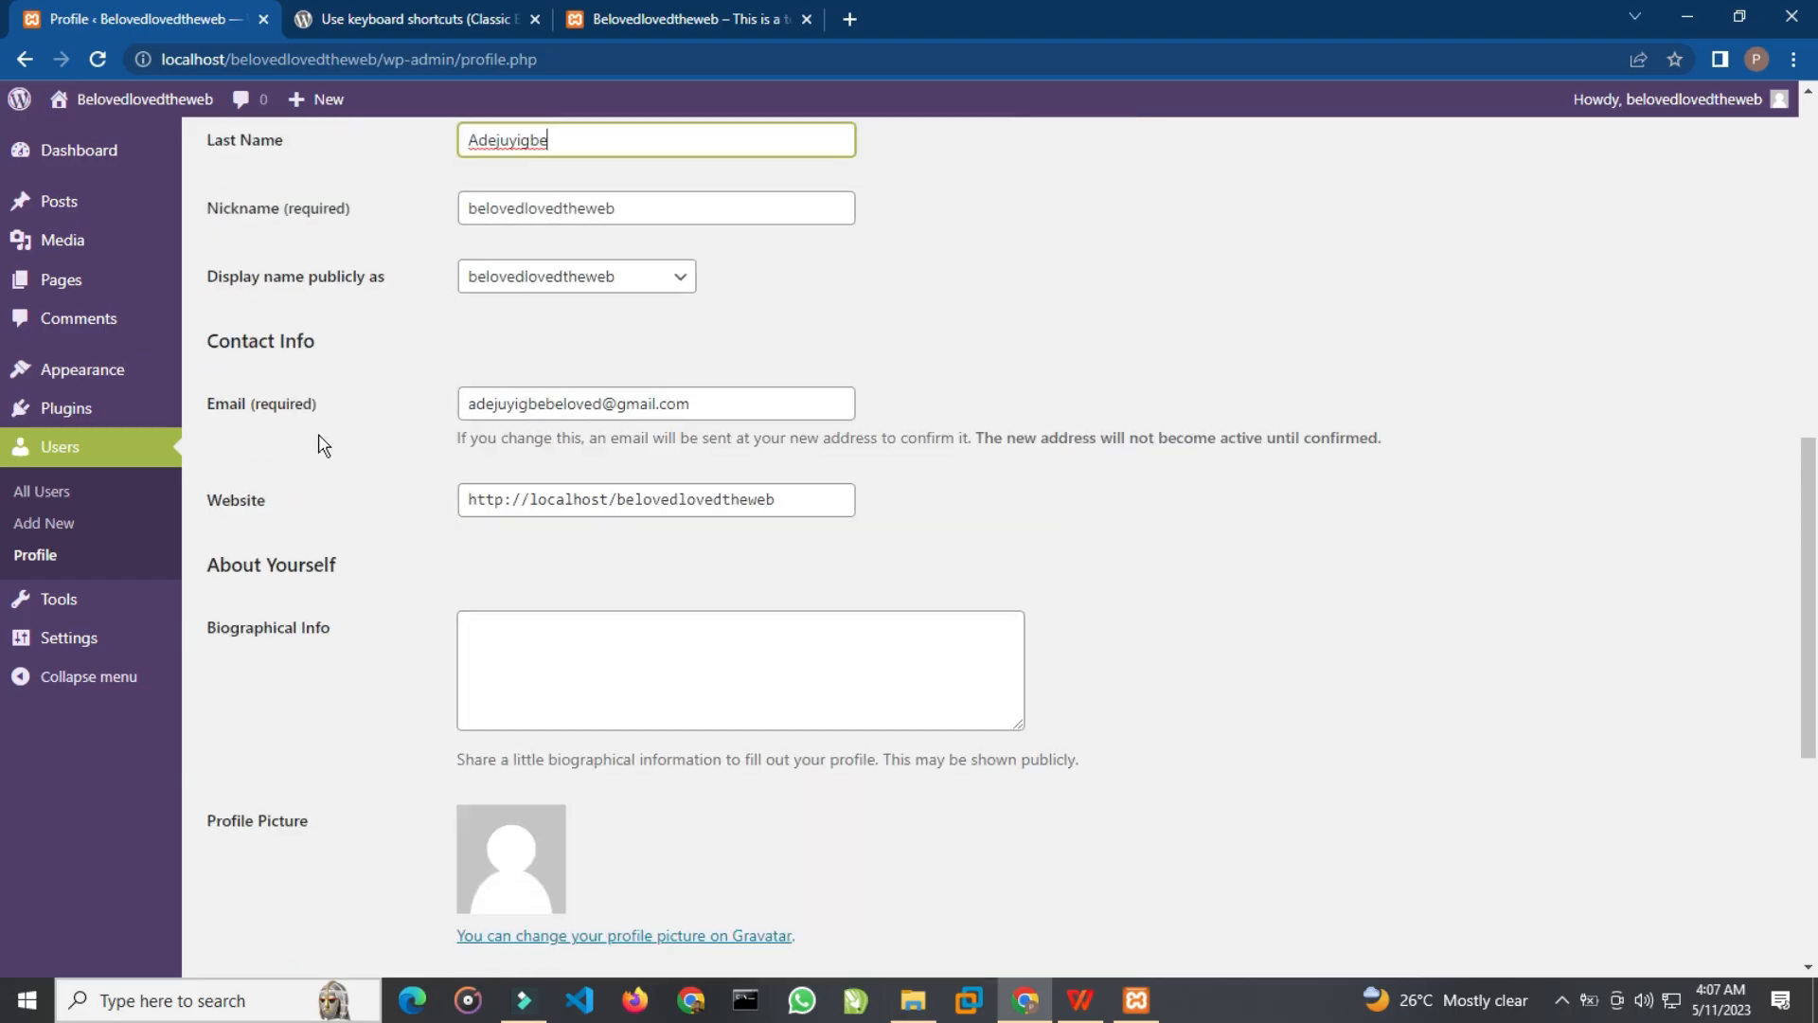
left_click(642, 208)
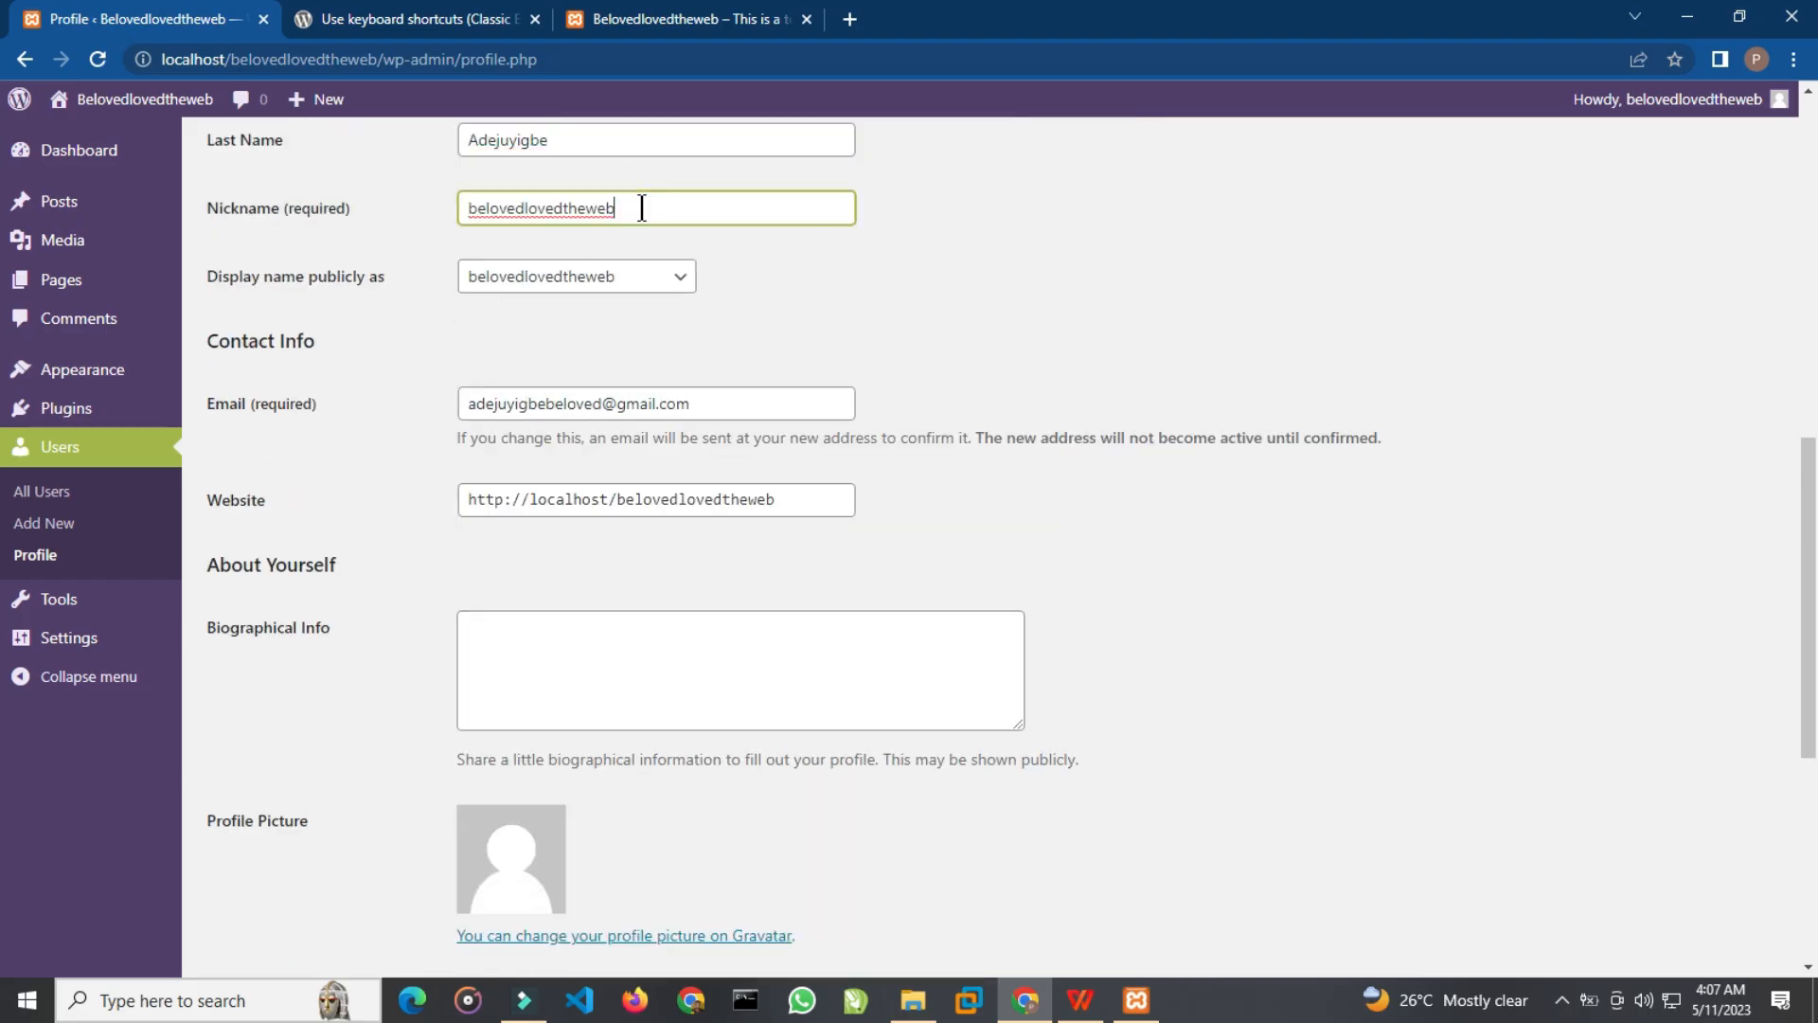
key("BackSpace")
key("BackSpace")
key("BackSpace")
key("BackSpace")
key("BackSpace")
key("BackSpace")
key("BackSpace")
key("BackSpace")
key("BackSpace")
key("BackSpace")
key("BackSpace")
key("BackSpace")
key("BackSpace")
key("BackSpace")
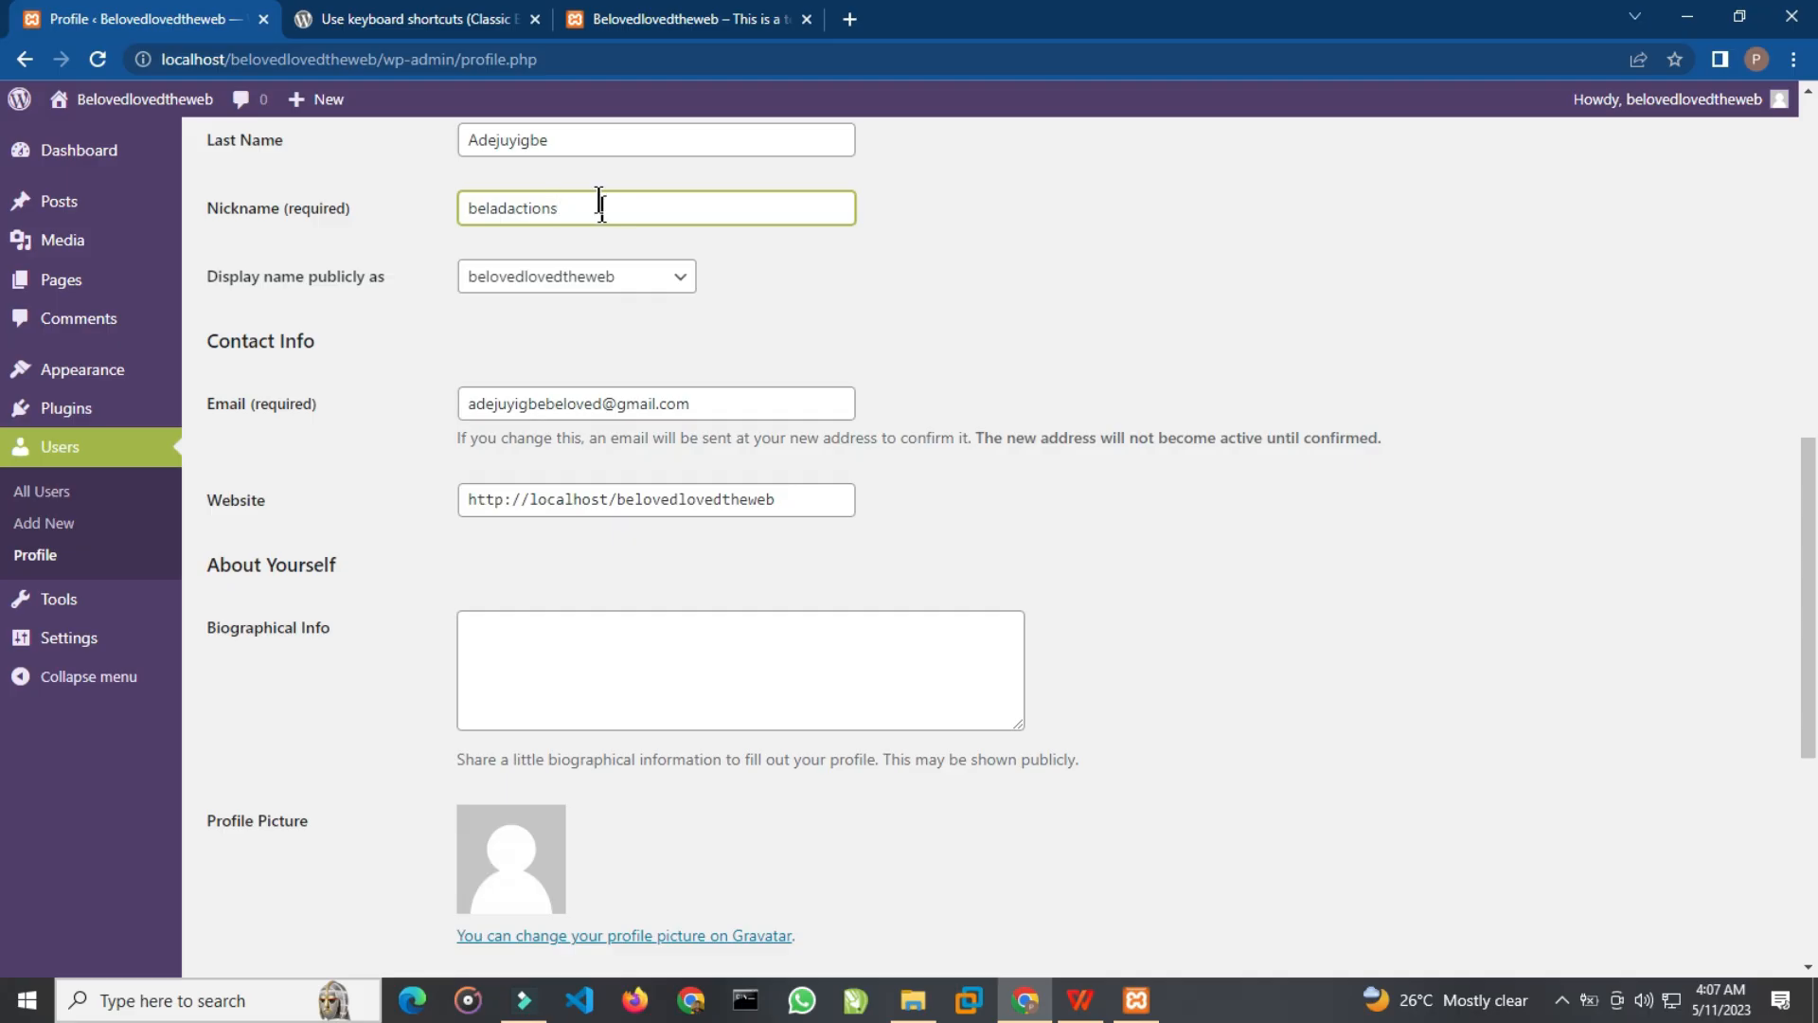
Step: Set 'Display name publicly as' to the user's first-and-last-name option
left_click(559, 284)
left_click(558, 371)
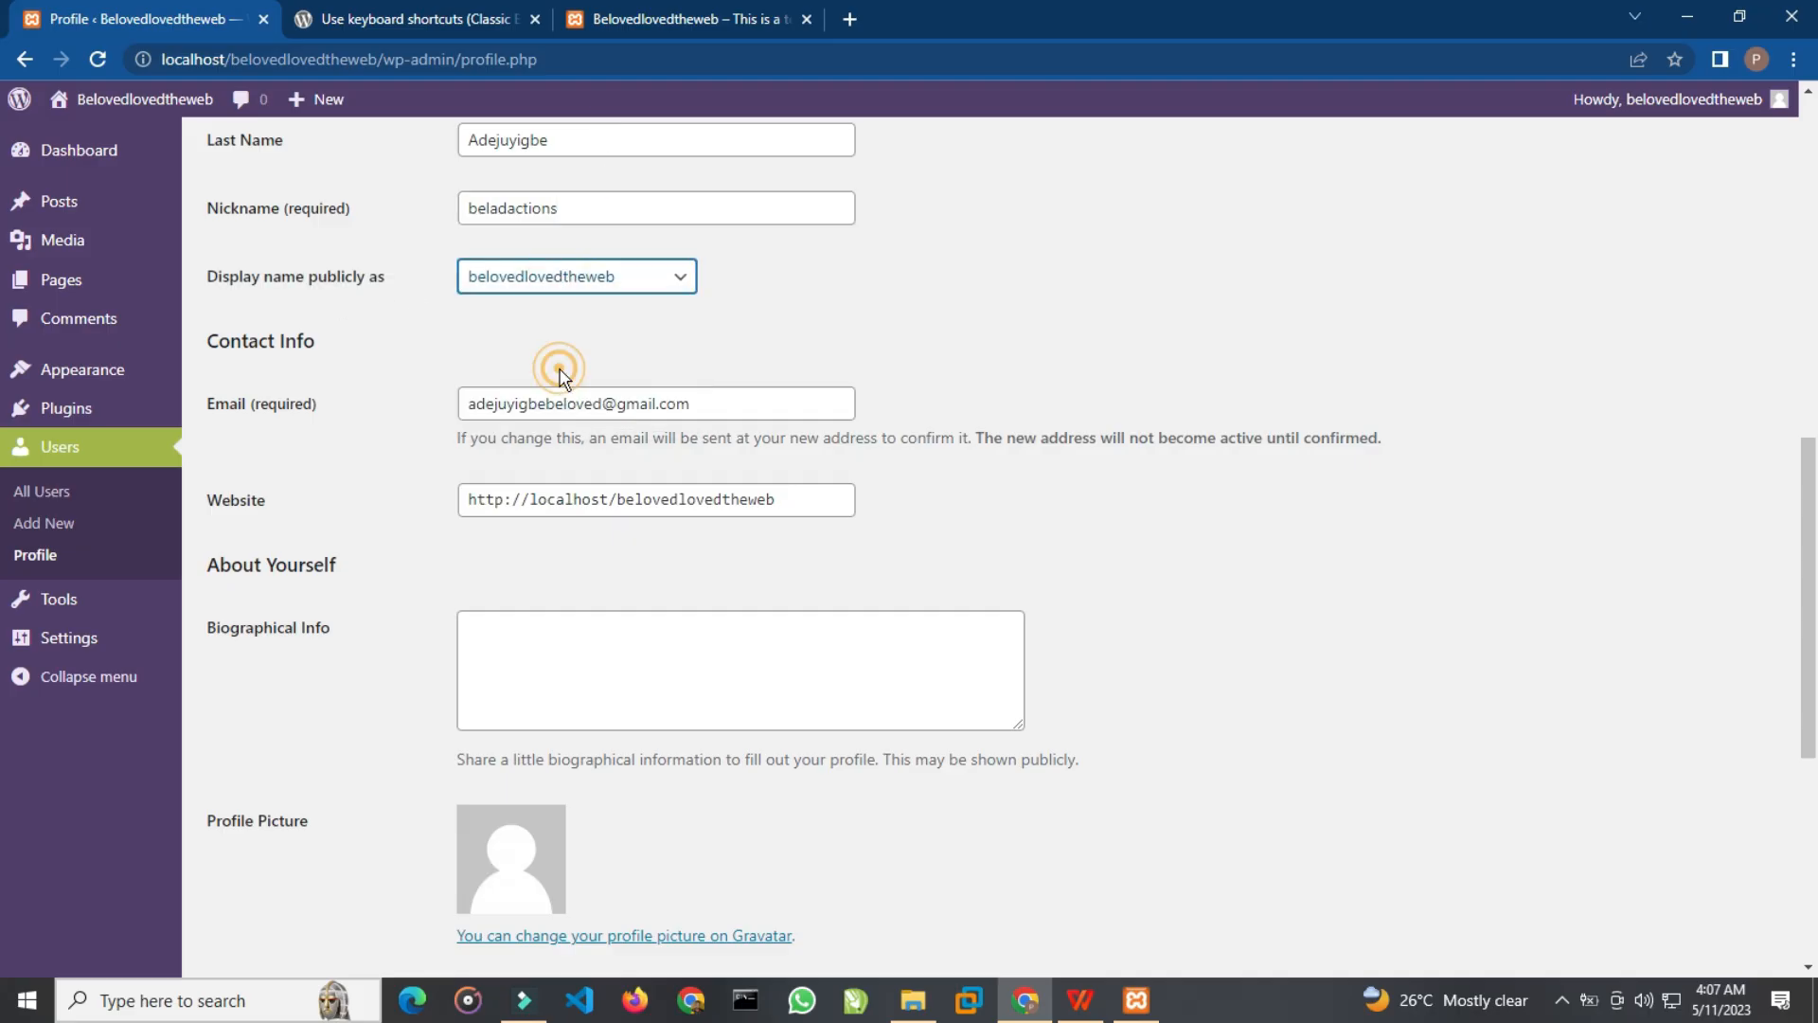
left_click(561, 274)
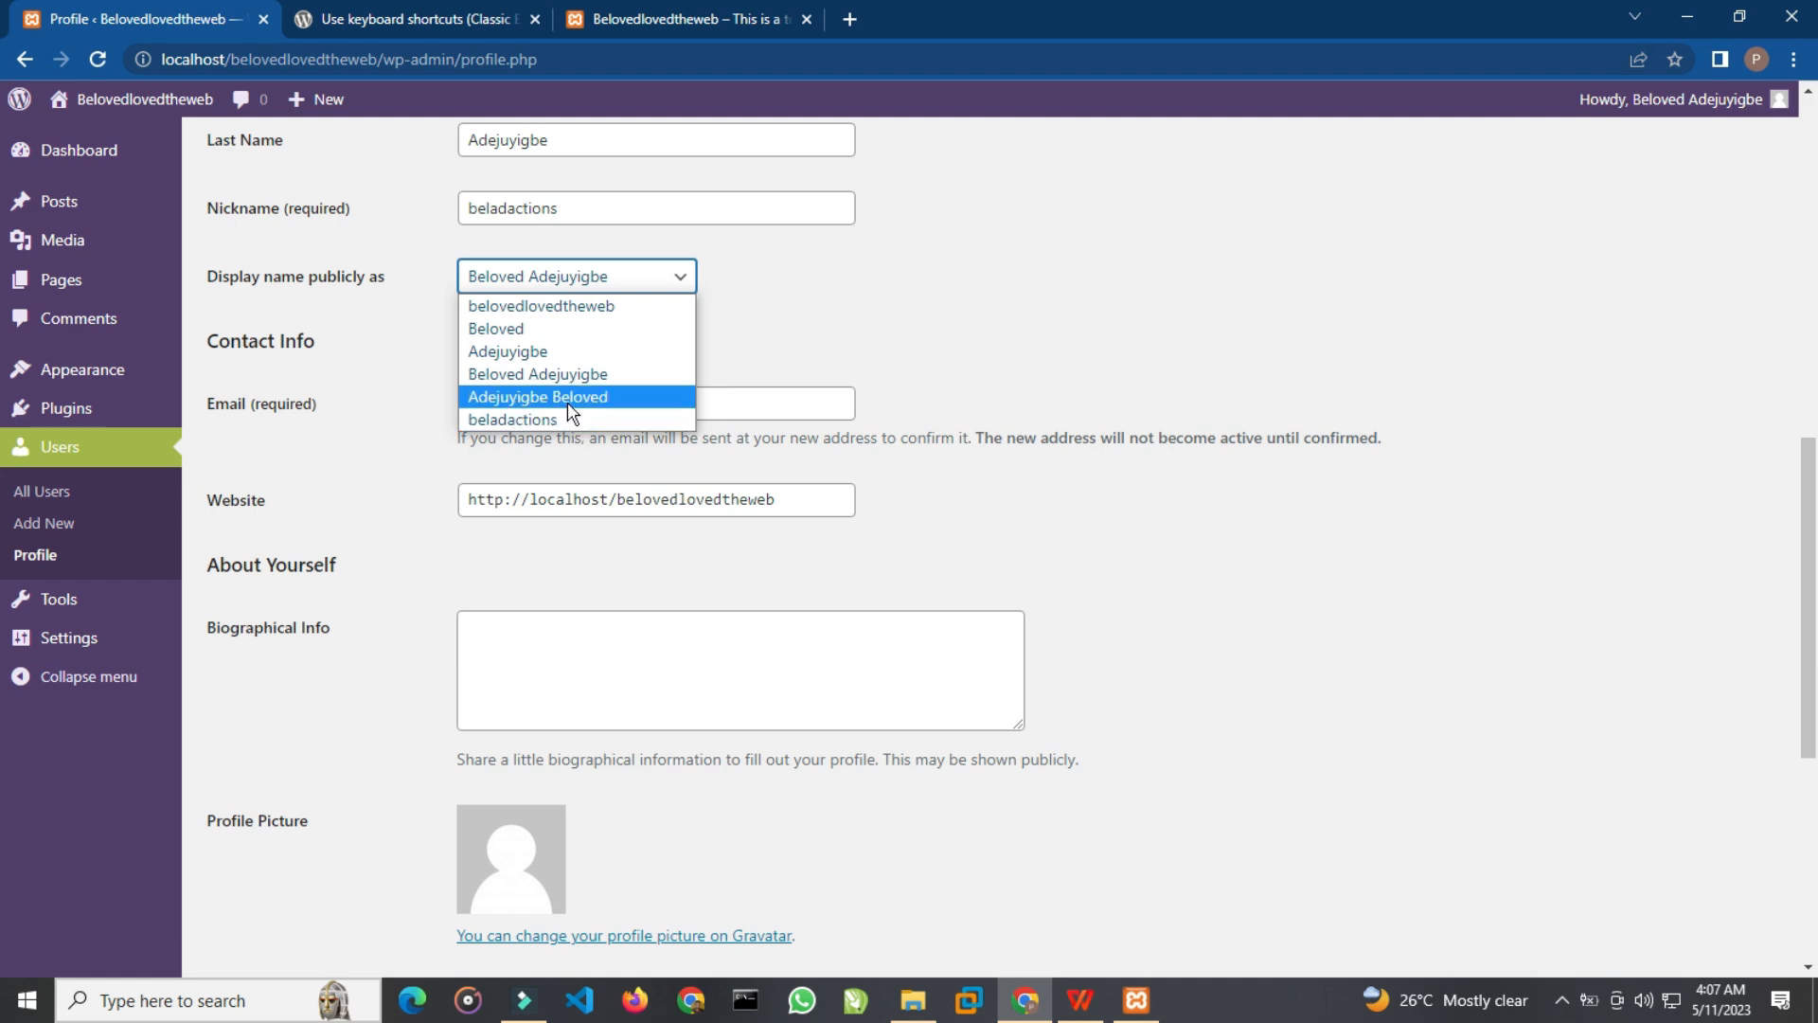
left_click(799, 348)
scroll(492, 345, "down", 2)
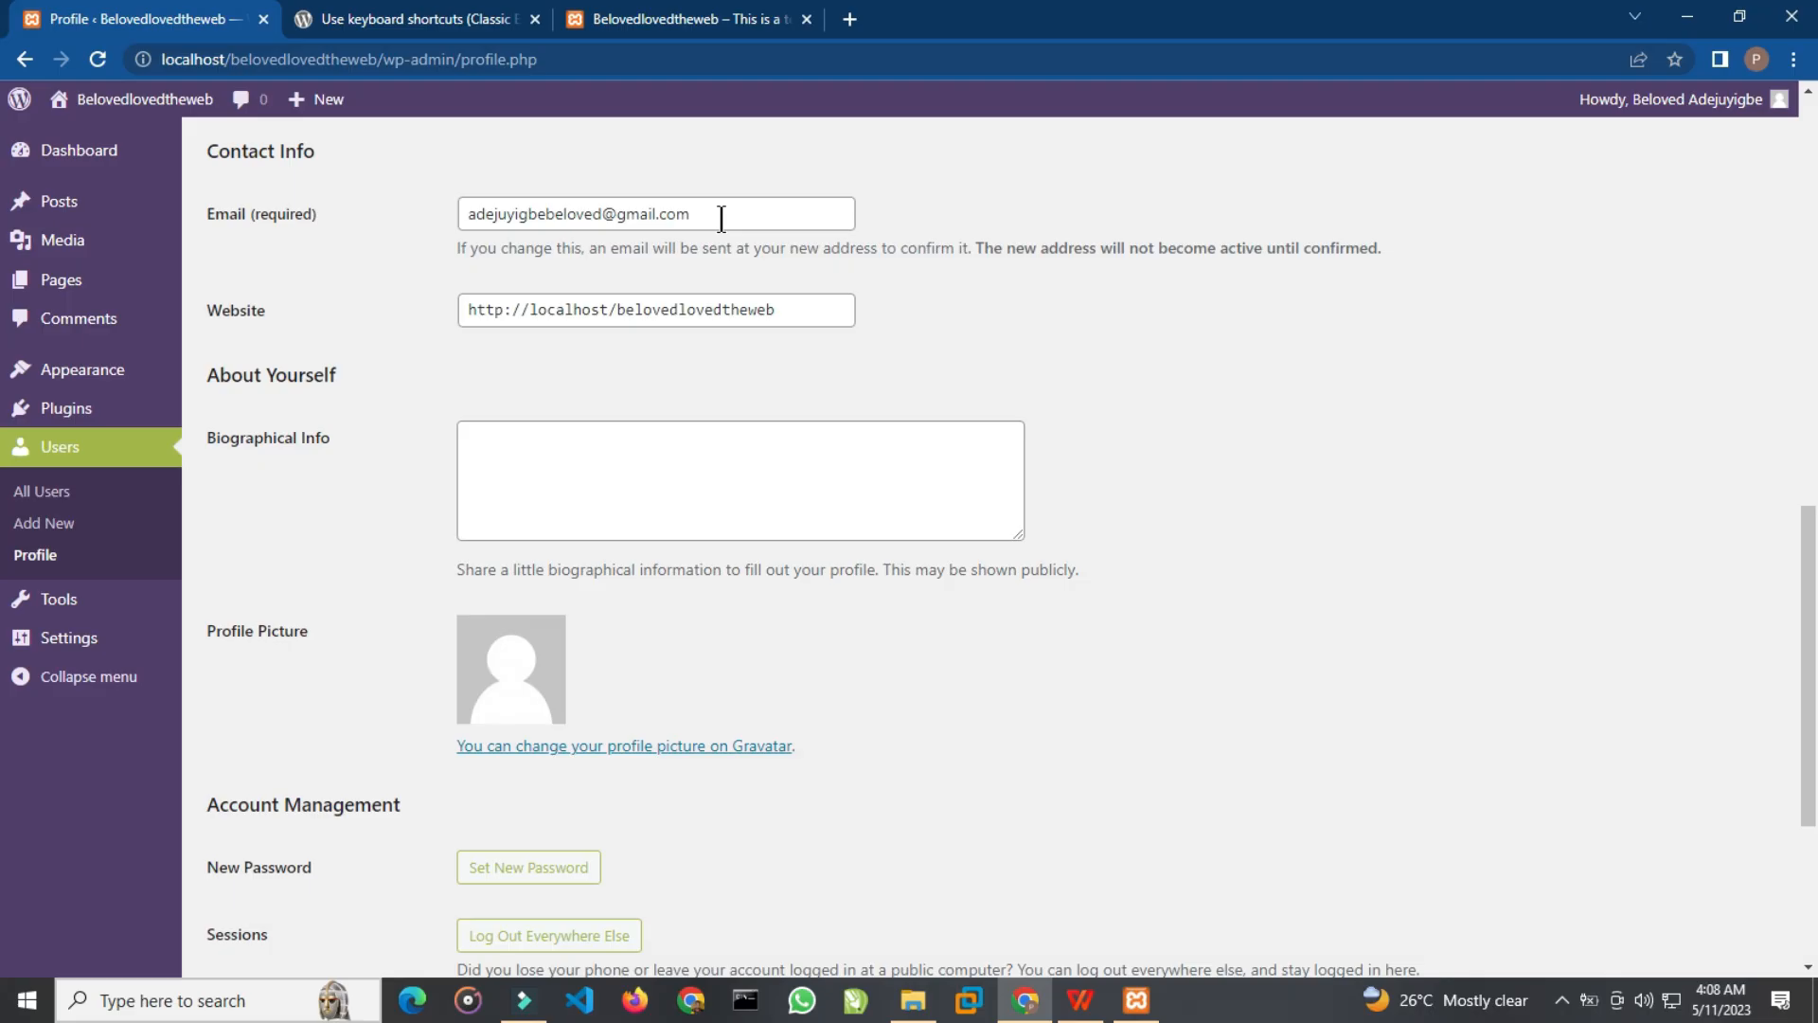
Step: Paste the multi-paragraph IT consultant and tech instructor bio into Biographical Info
left_click(649, 311)
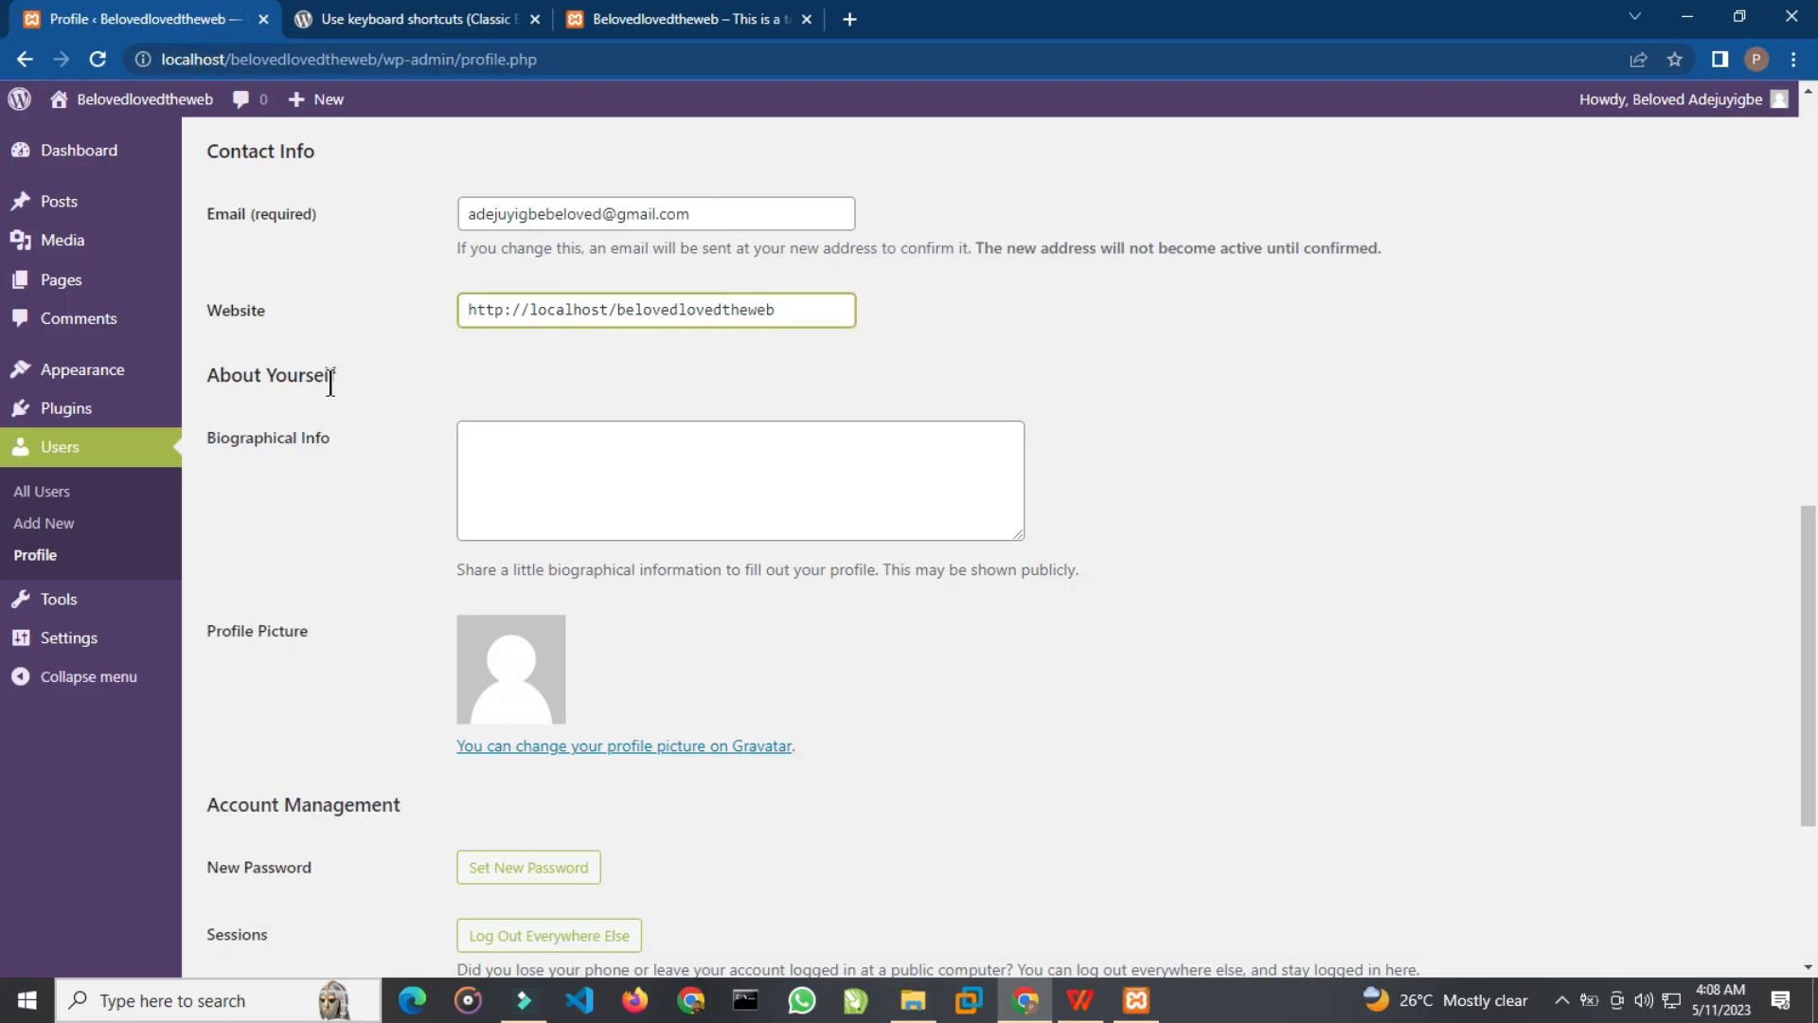
left_click(490, 458)
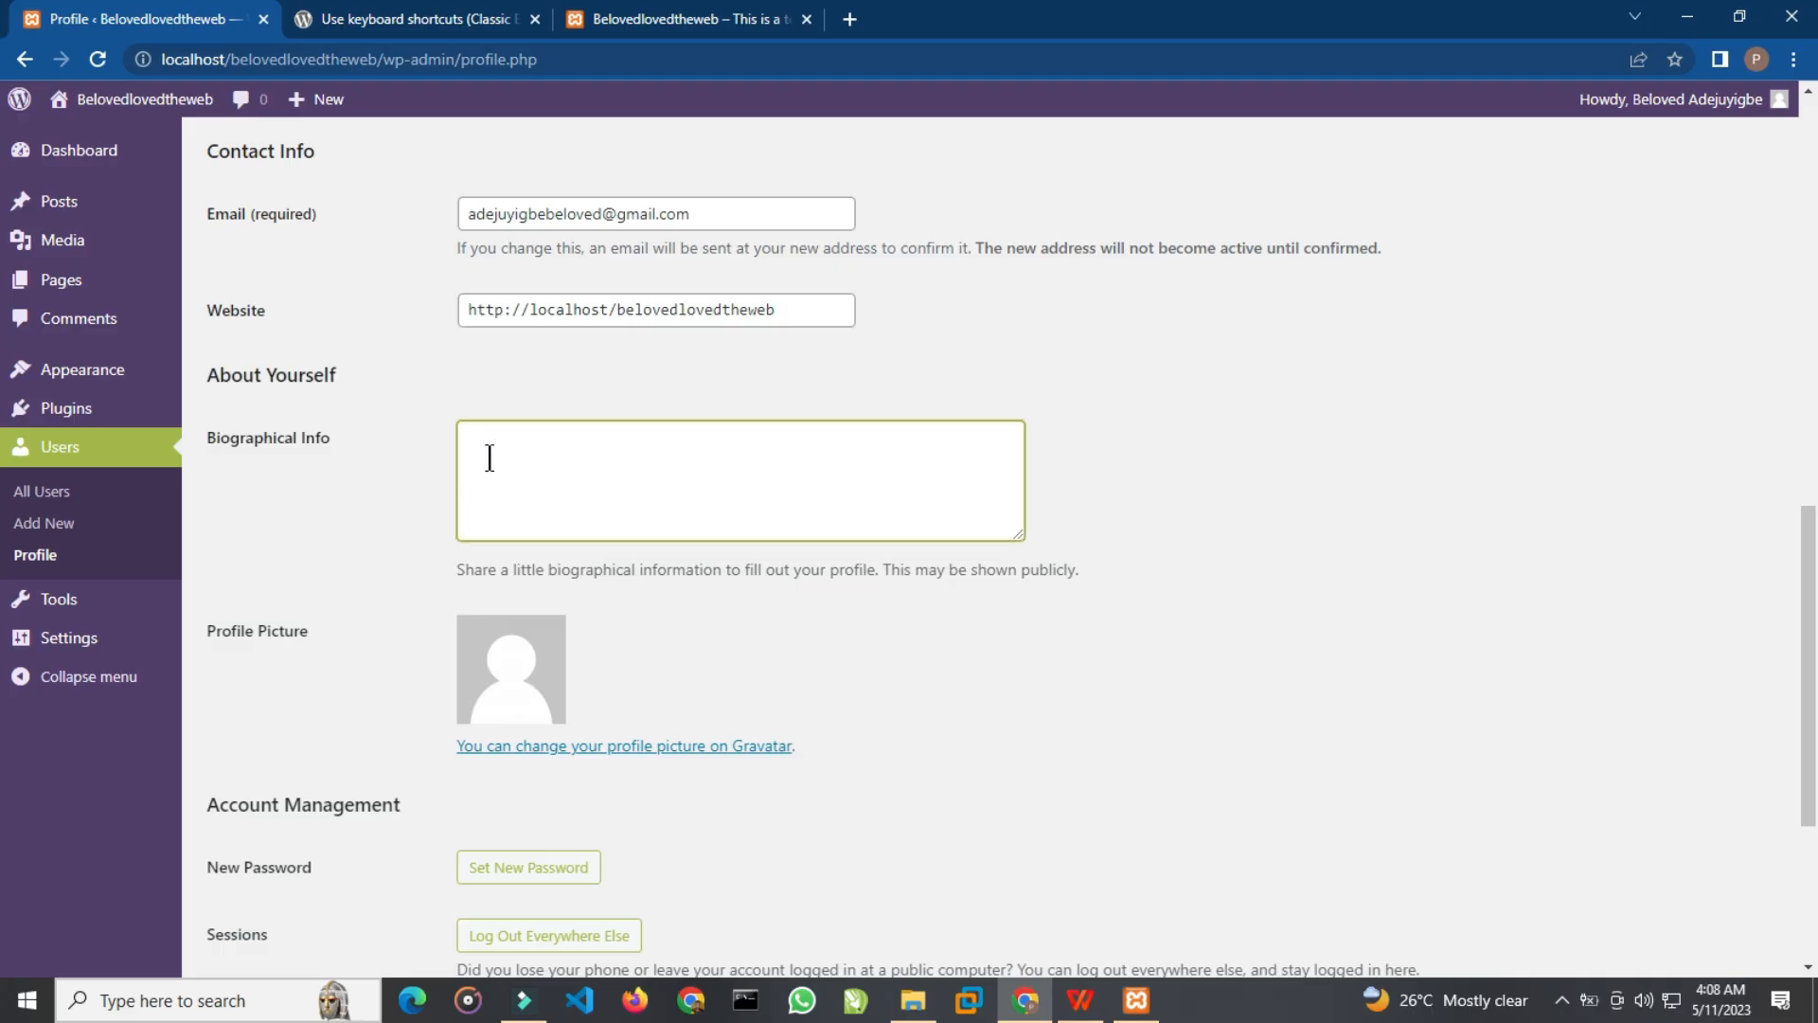
key("ctrl+v")
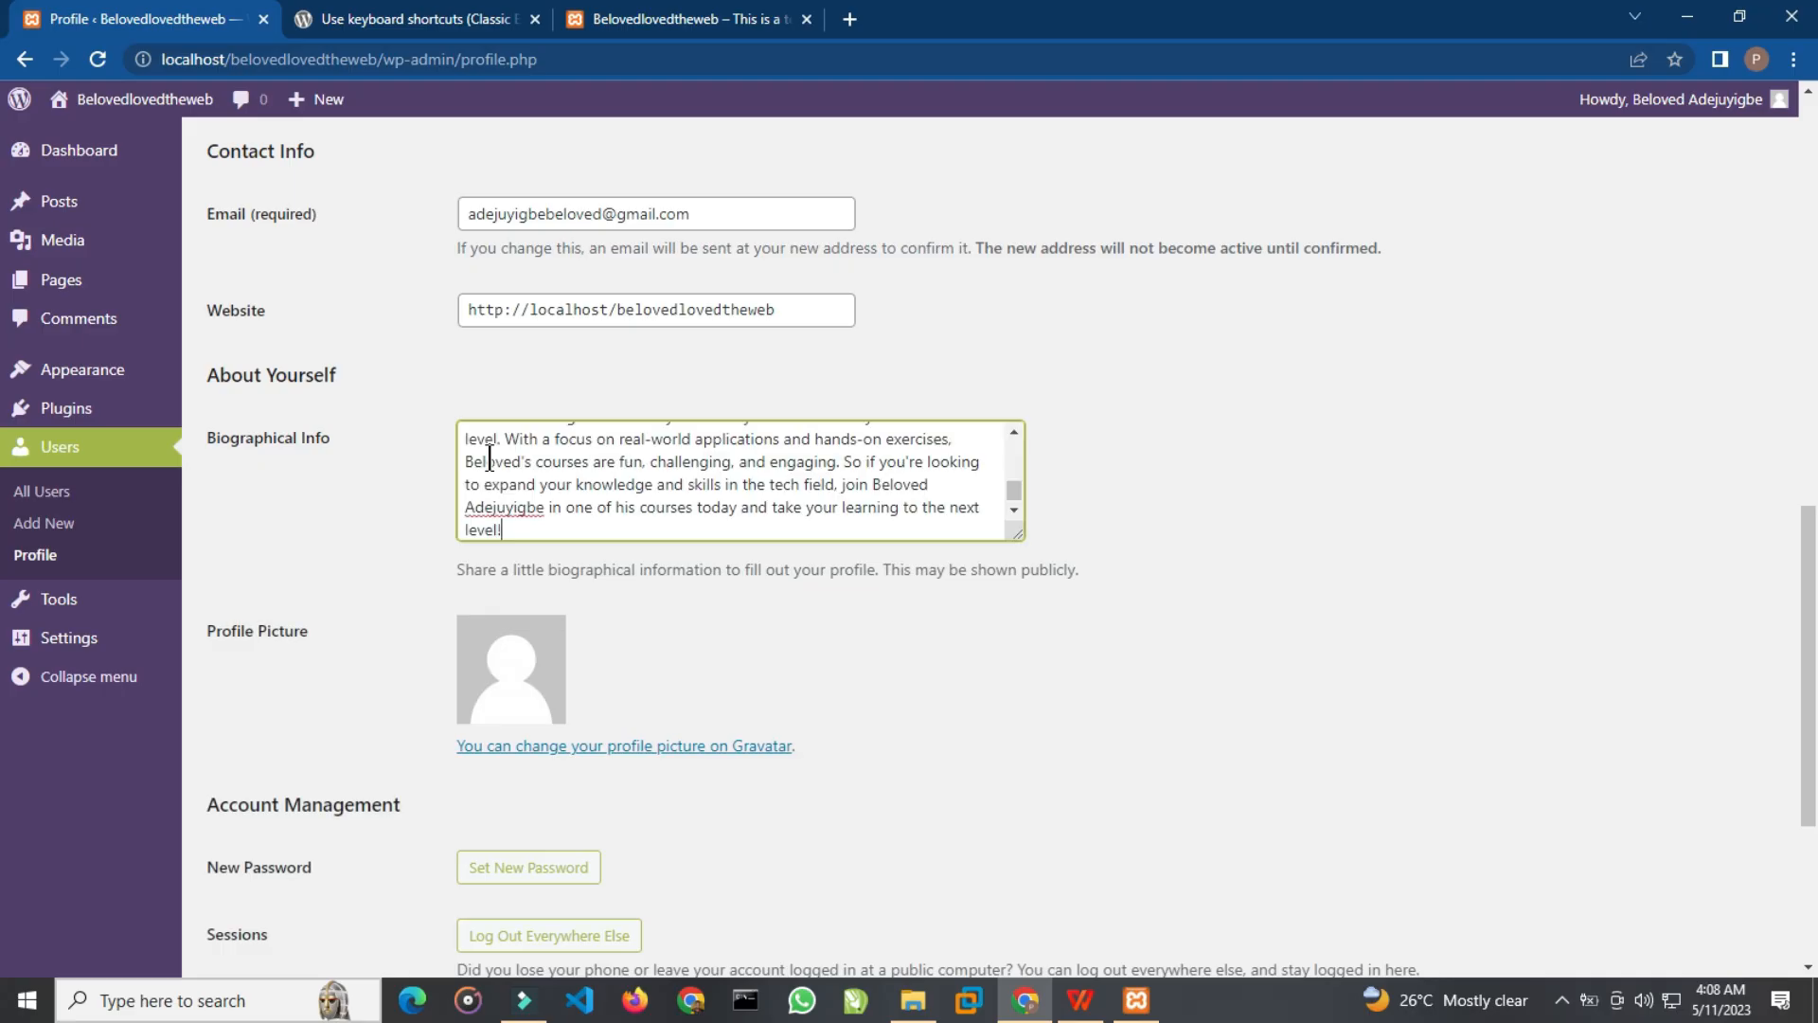
scroll(490, 461, "up", 5)
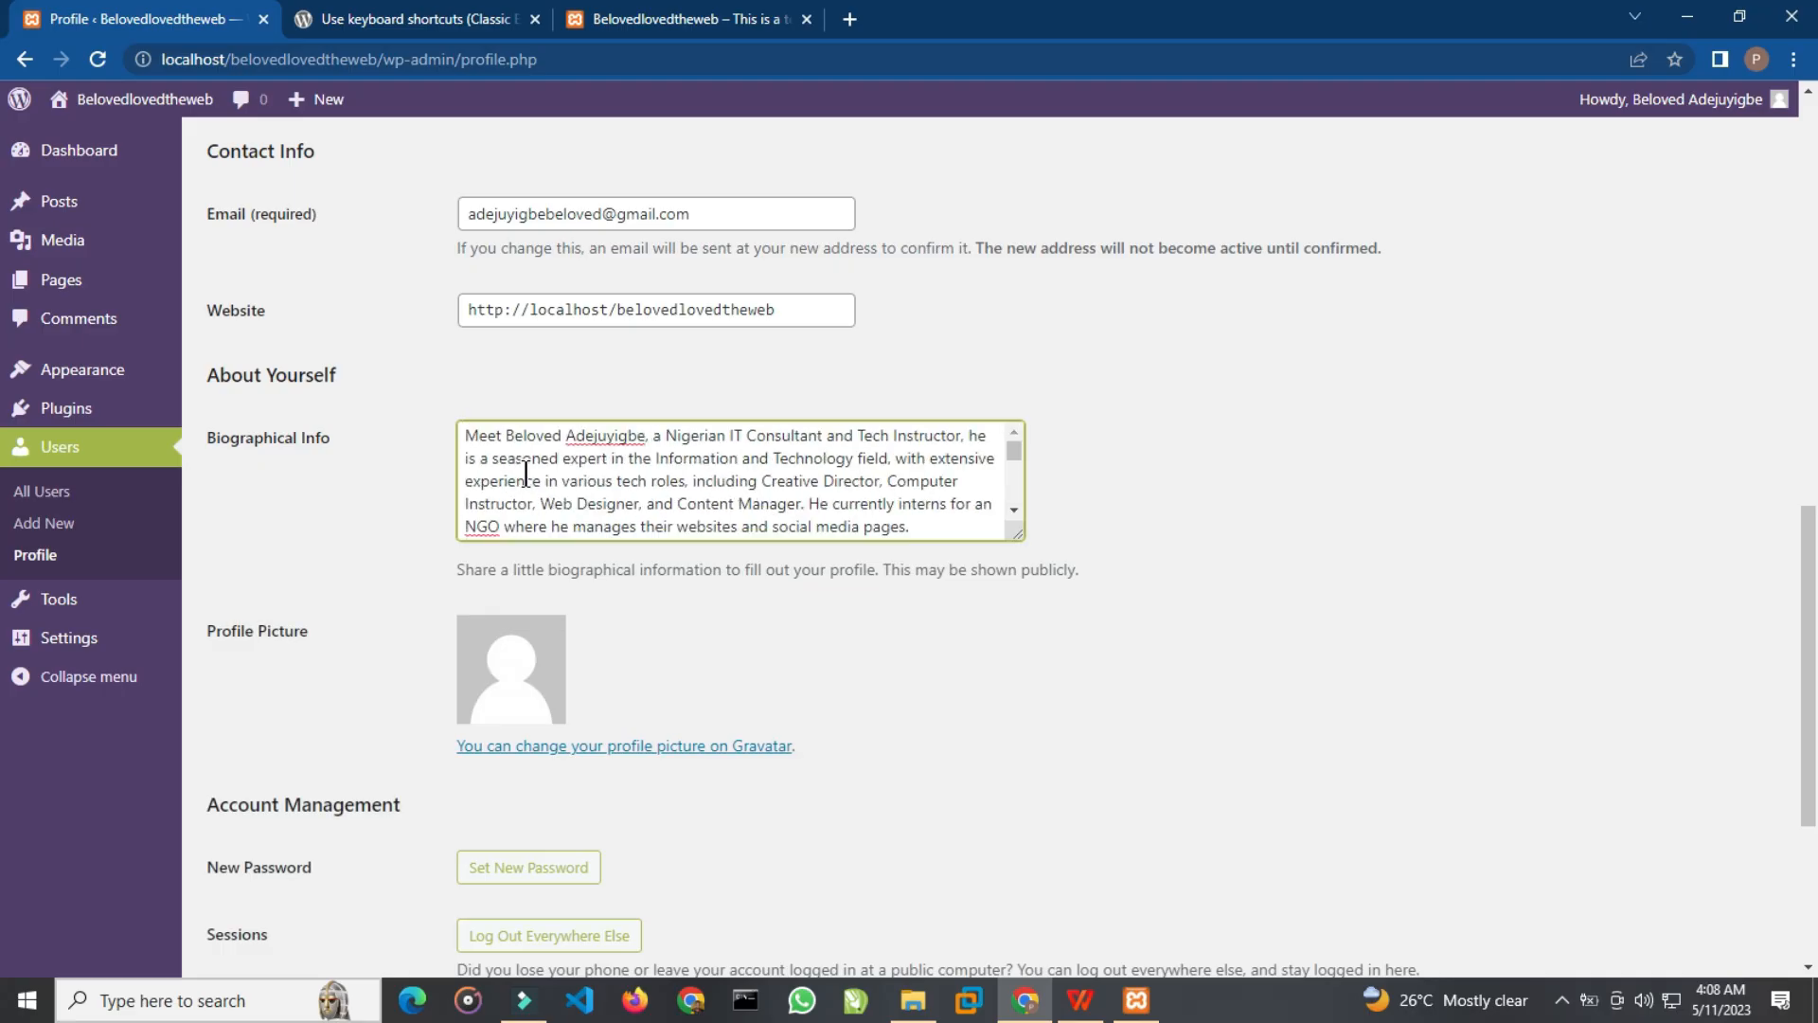
scroll(524, 445, "down", 2)
scroll(545, 582, "down", 2)
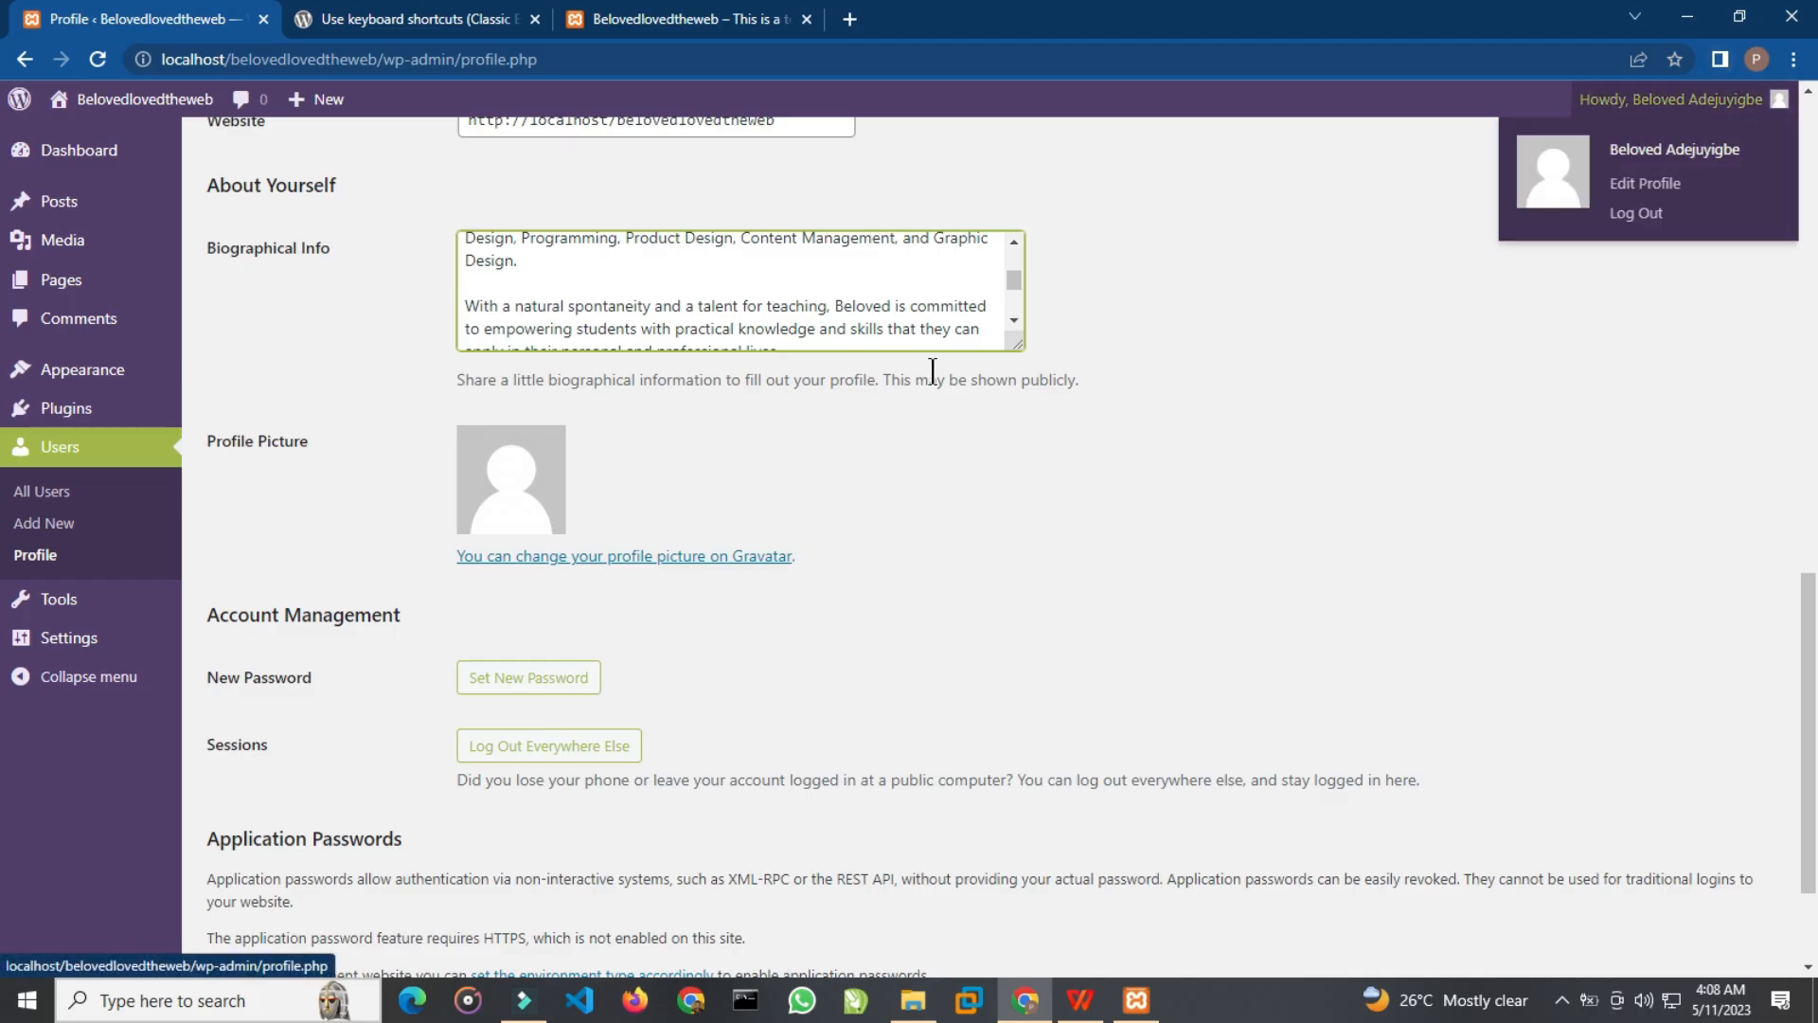
Step: Scroll to the bottom of the Profile page and submit it with Update Profile
scroll(521, 530, "down", 2)
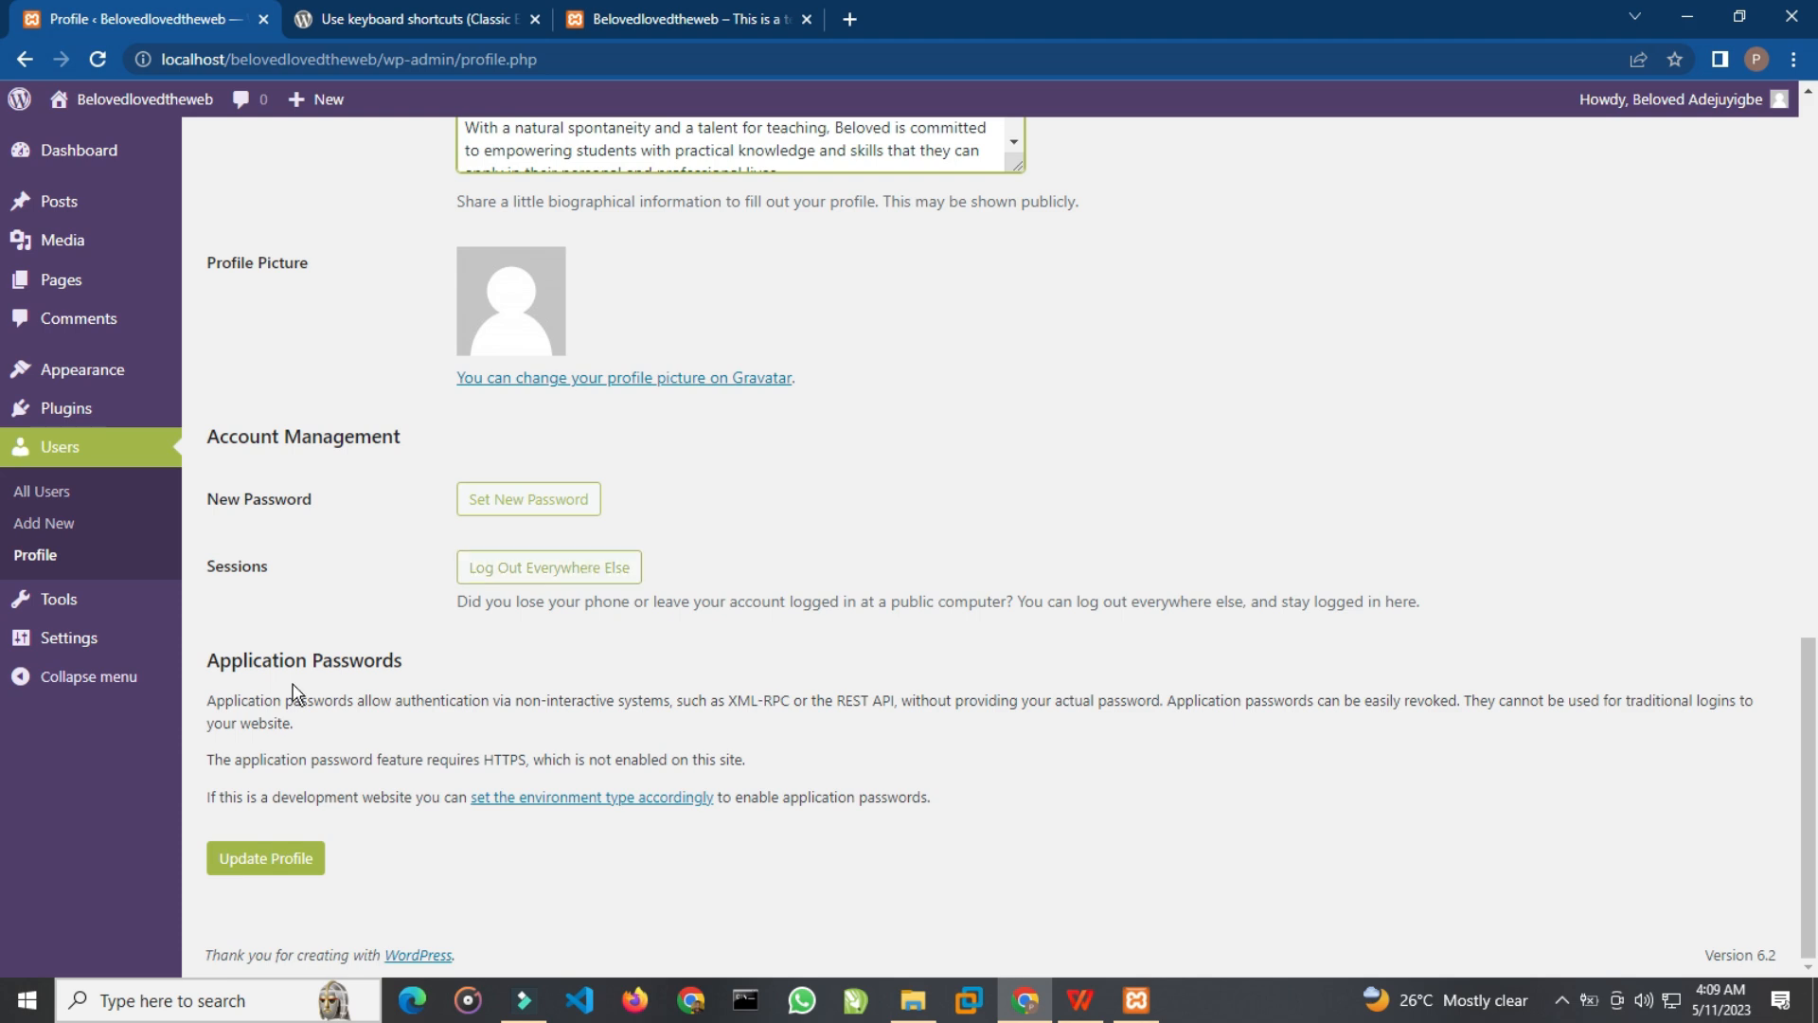
left_click(308, 867)
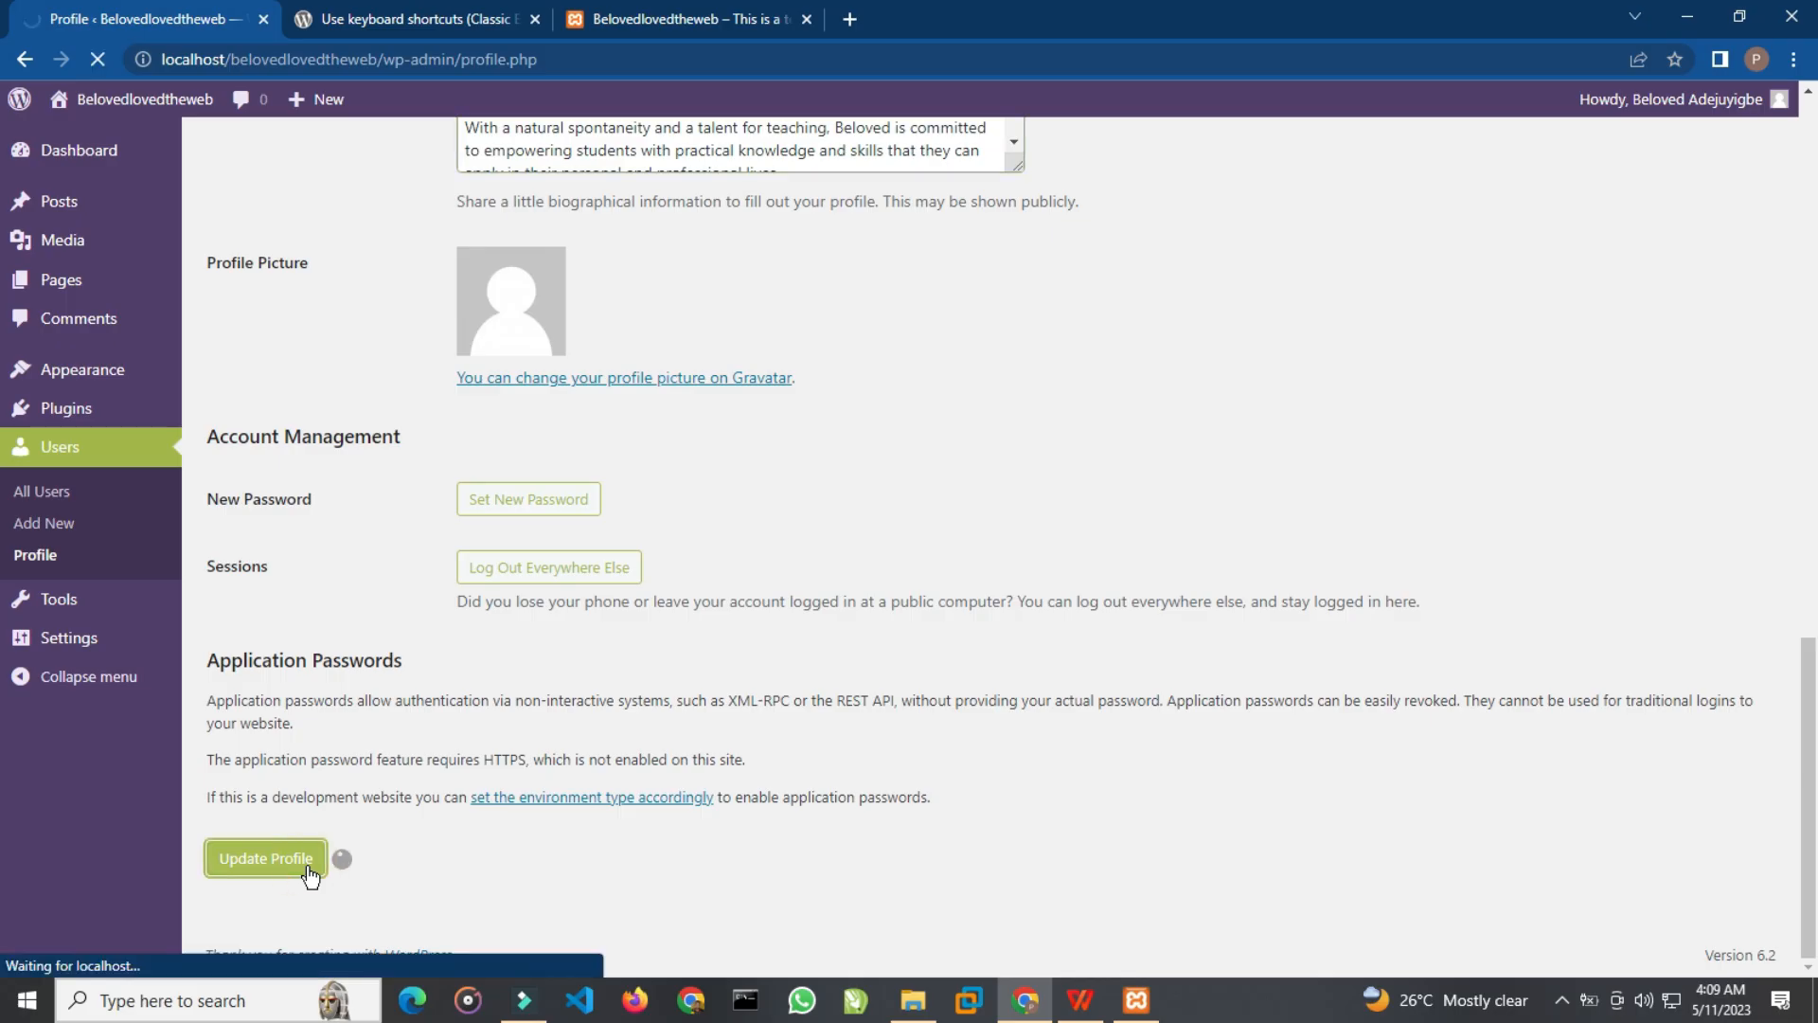